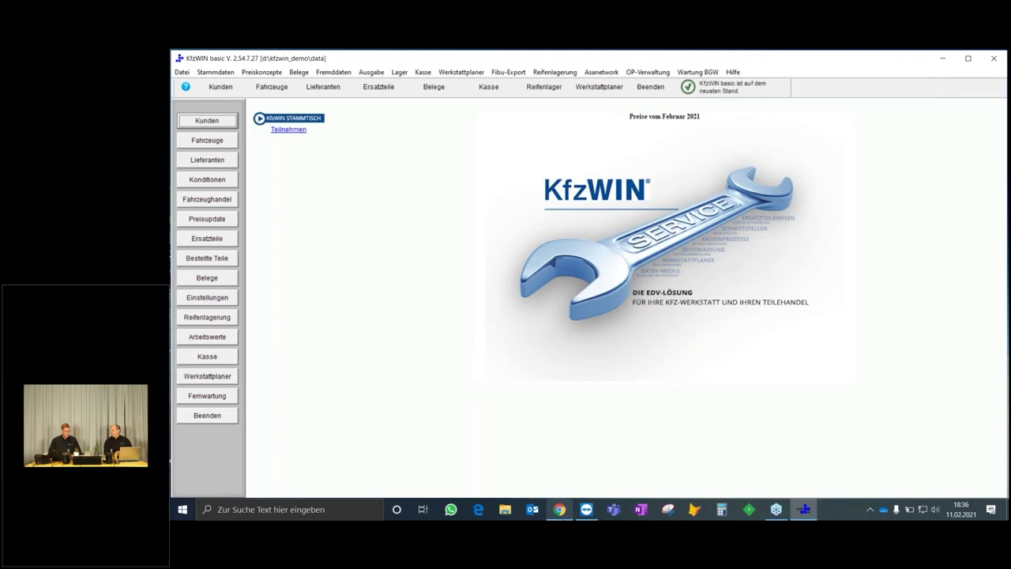
Switch to Chrome and log in to the fiskaltrust sandbox portal with the account password.
click(561, 512)
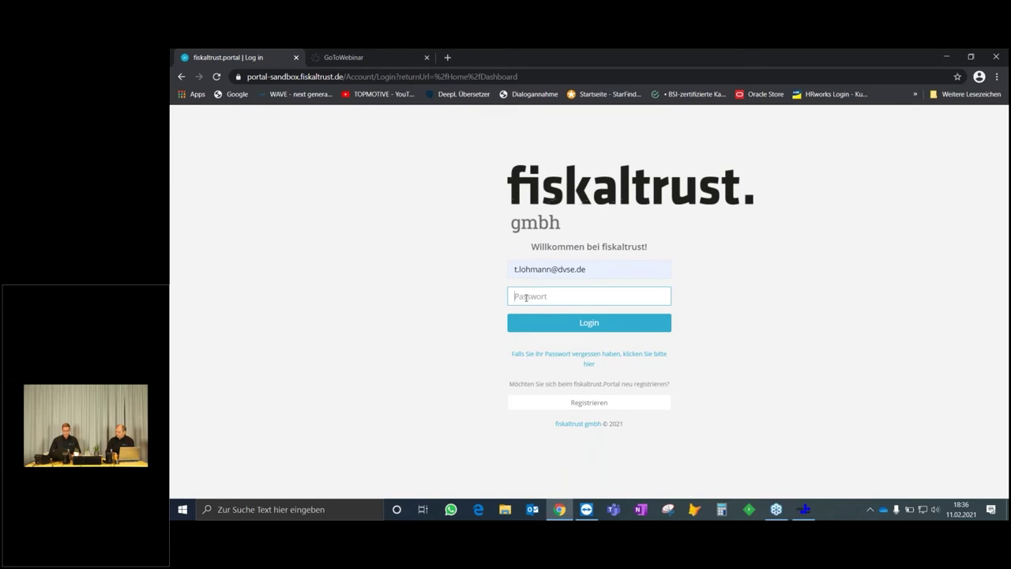
text(••••••••••)
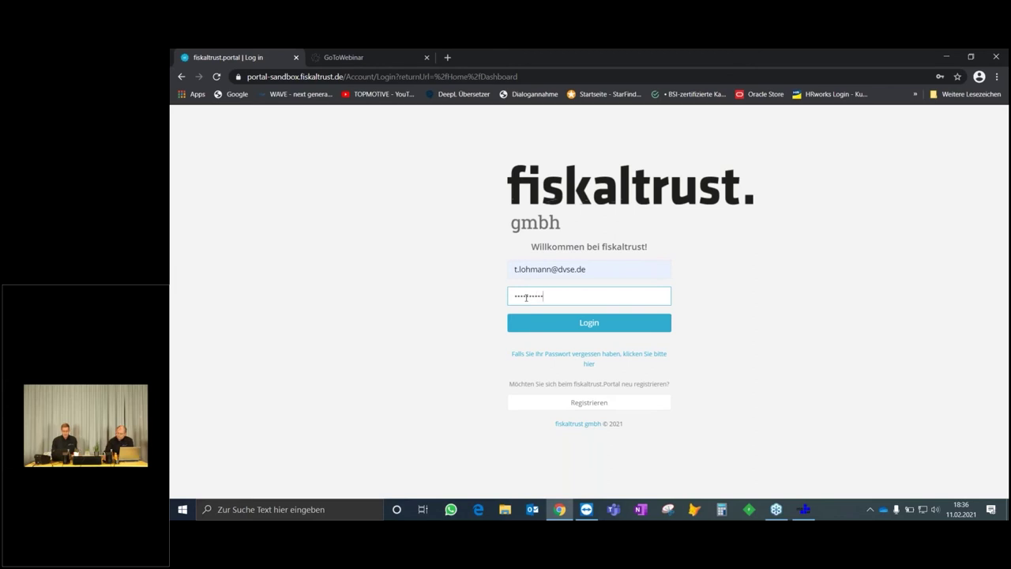
key(Return)
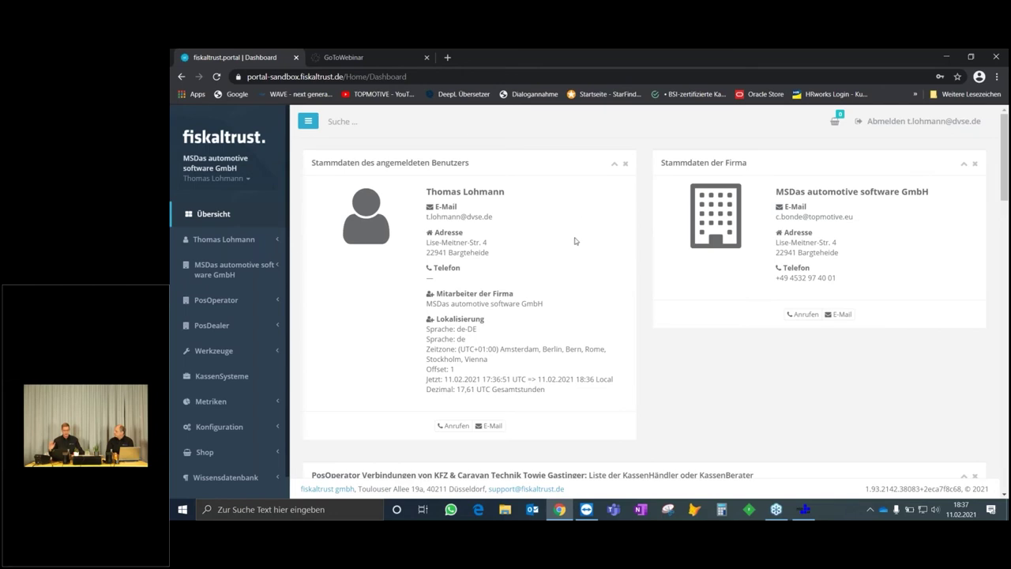
Review the company's assigned roles and API access in its Übersicht, and copy the AccountId.
click(233, 269)
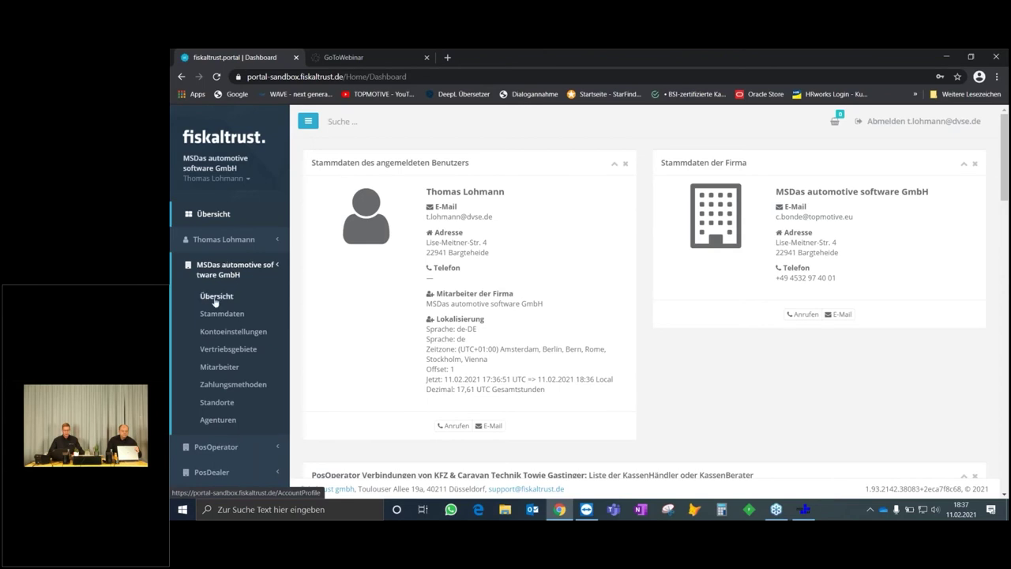
click(216, 297)
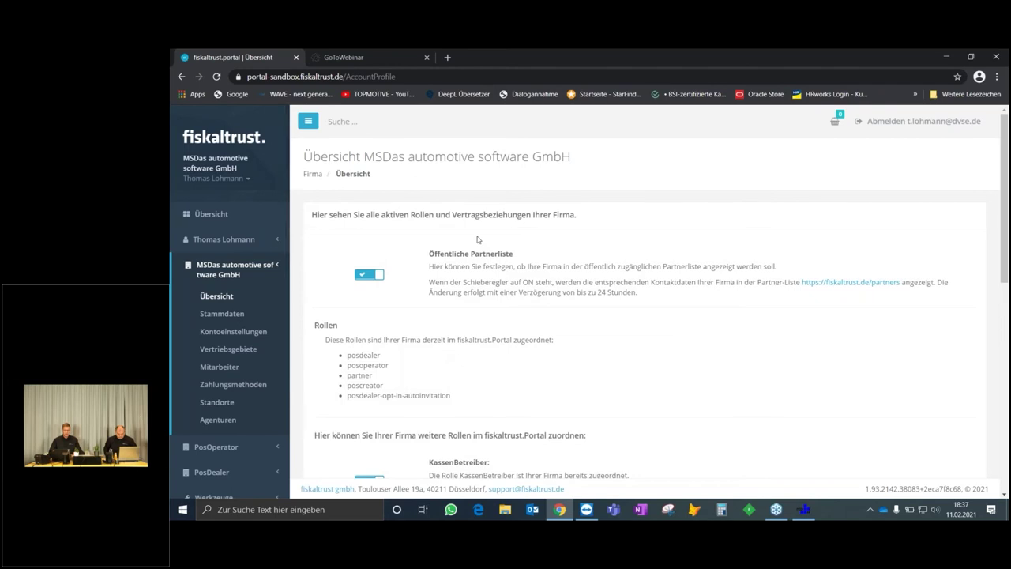
scroll(523, 271, down, 1)
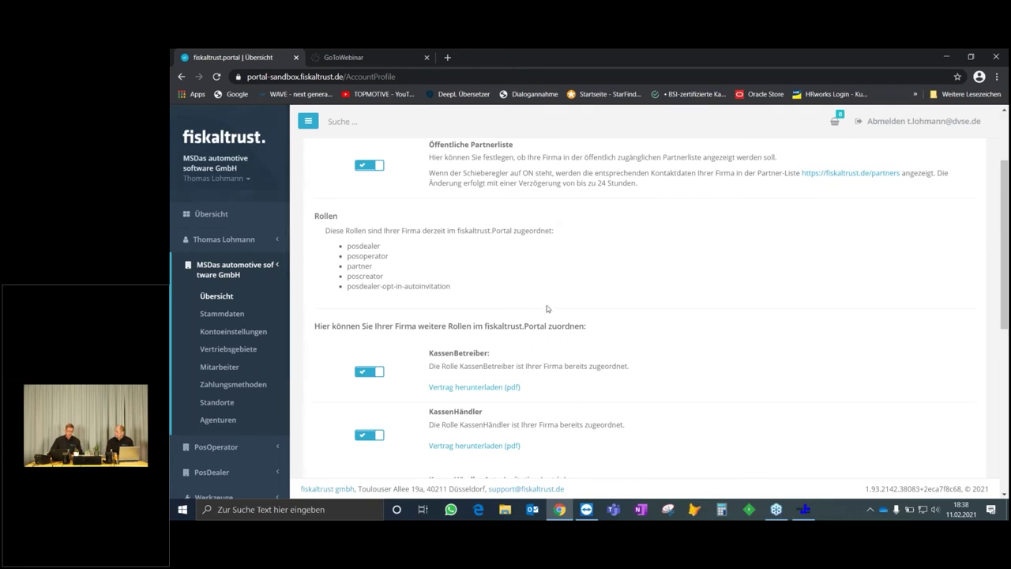
scroll(677, 320, down, 2)
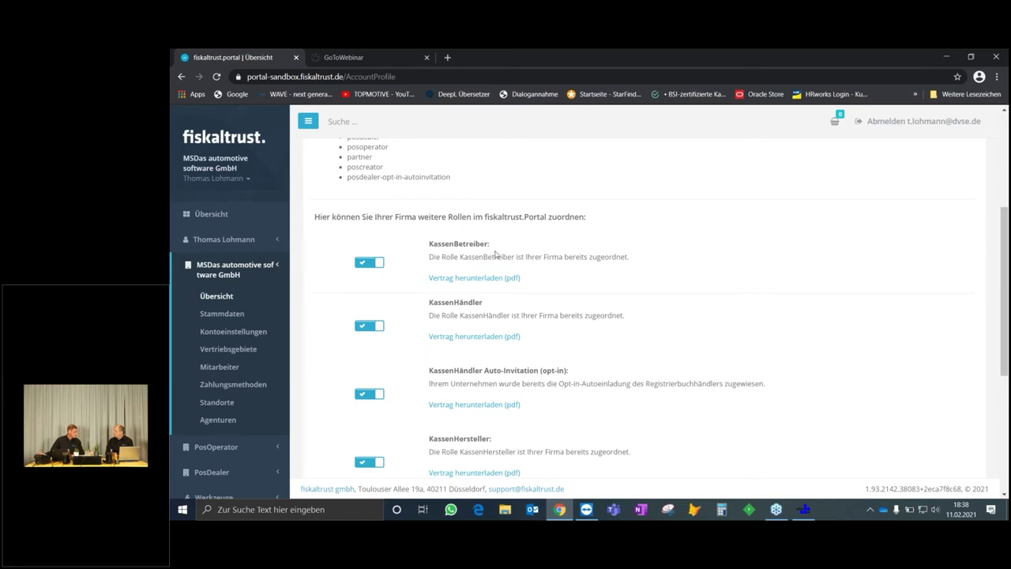
scroll(659, 314, down, 2)
scroll(660, 315, down, 2)
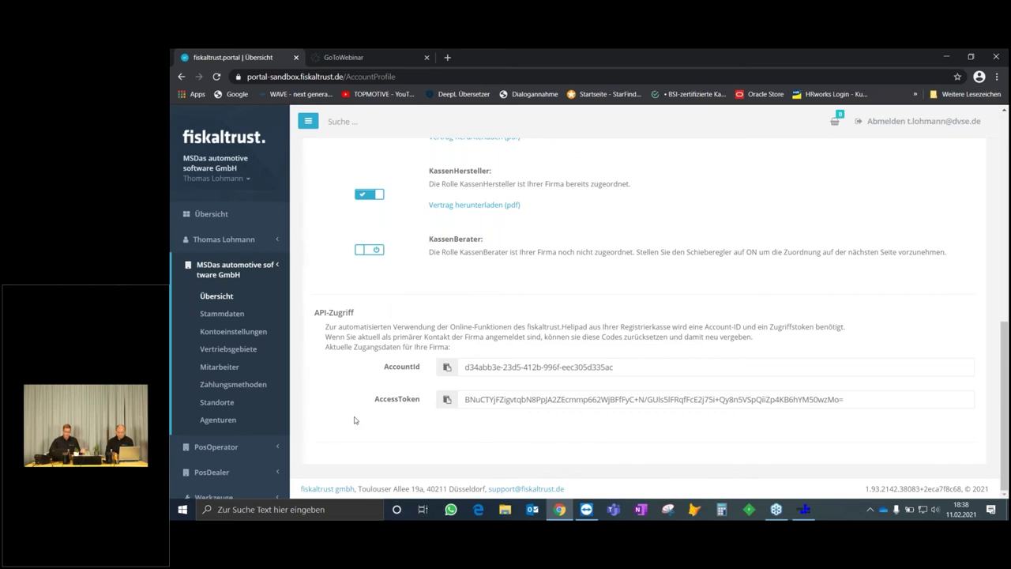
click(447, 368)
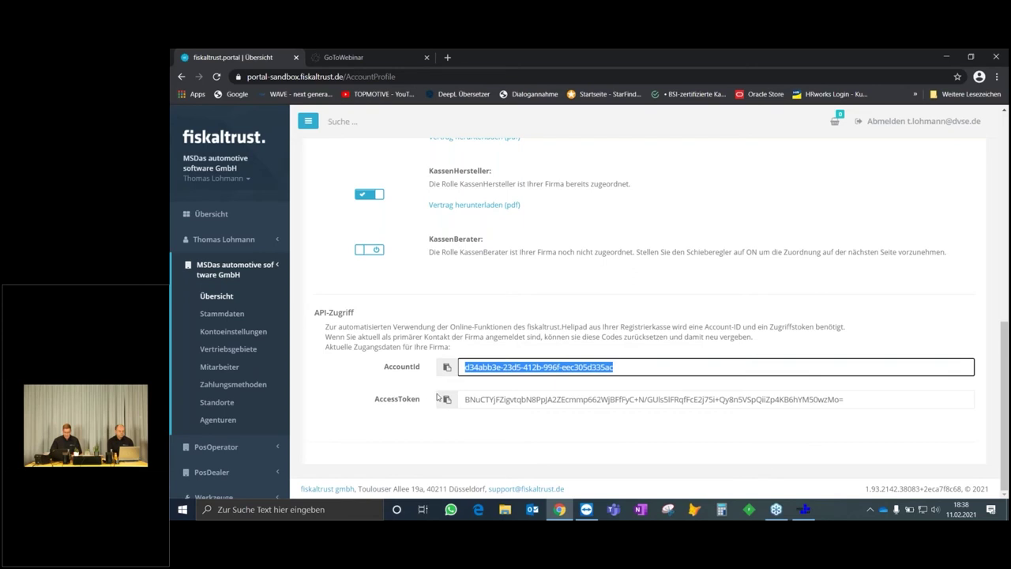
Switch to KfzWIN and show the Fiskalisierung settings for Kasse / Bestellungen in the maximized Programm-Einstellungen.
click(803, 512)
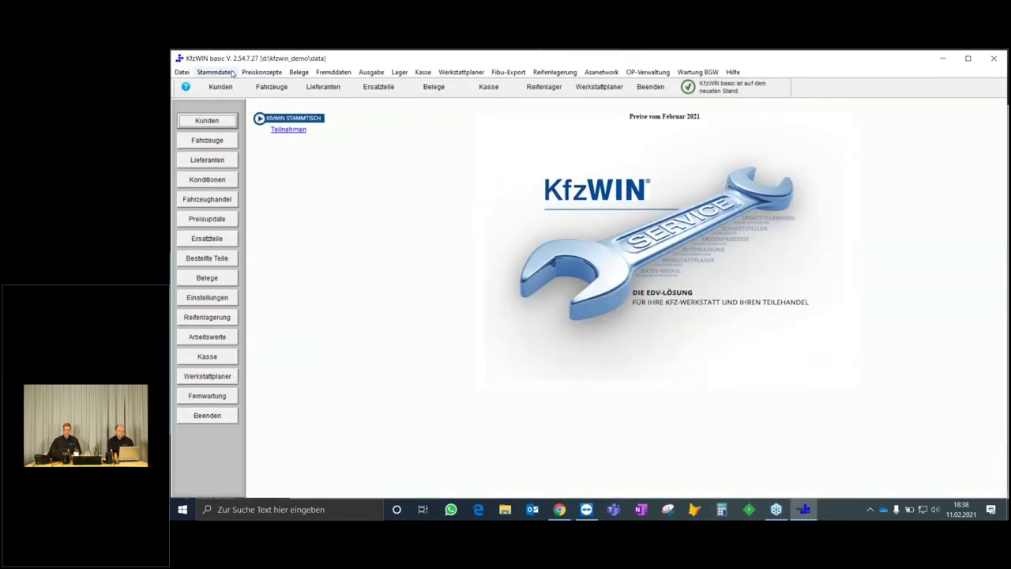
click(232, 72)
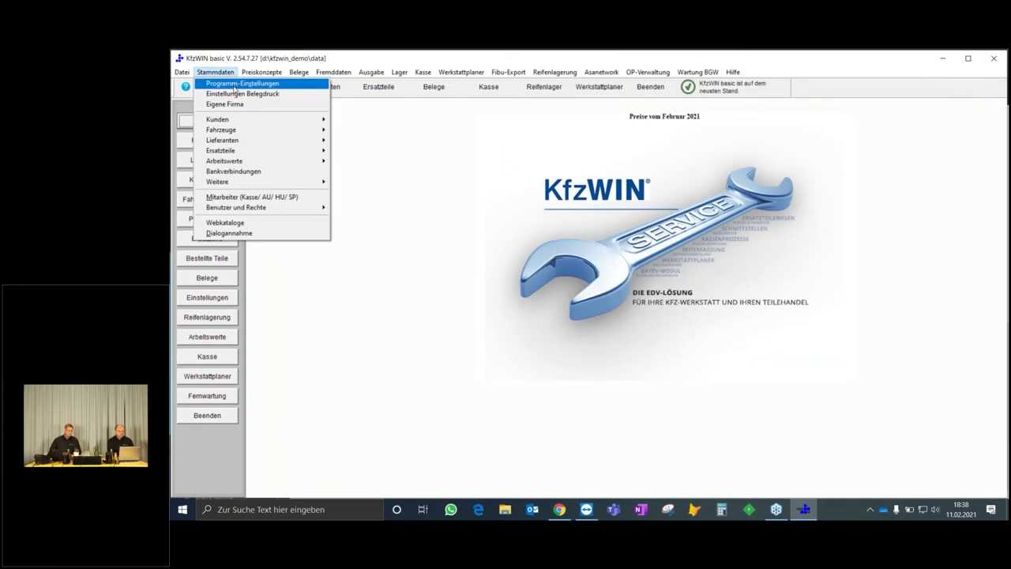
click(235, 85)
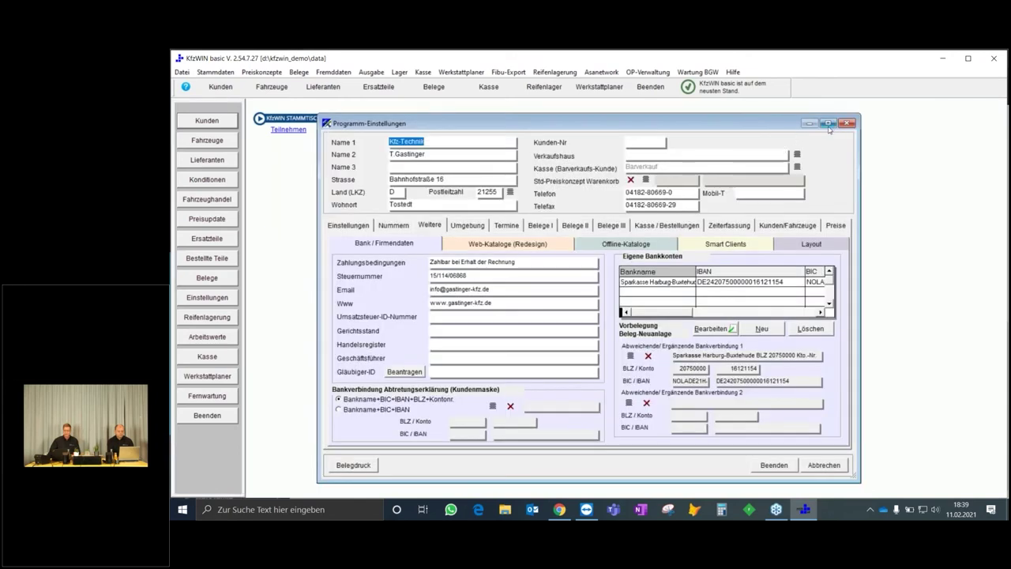
click(829, 124)
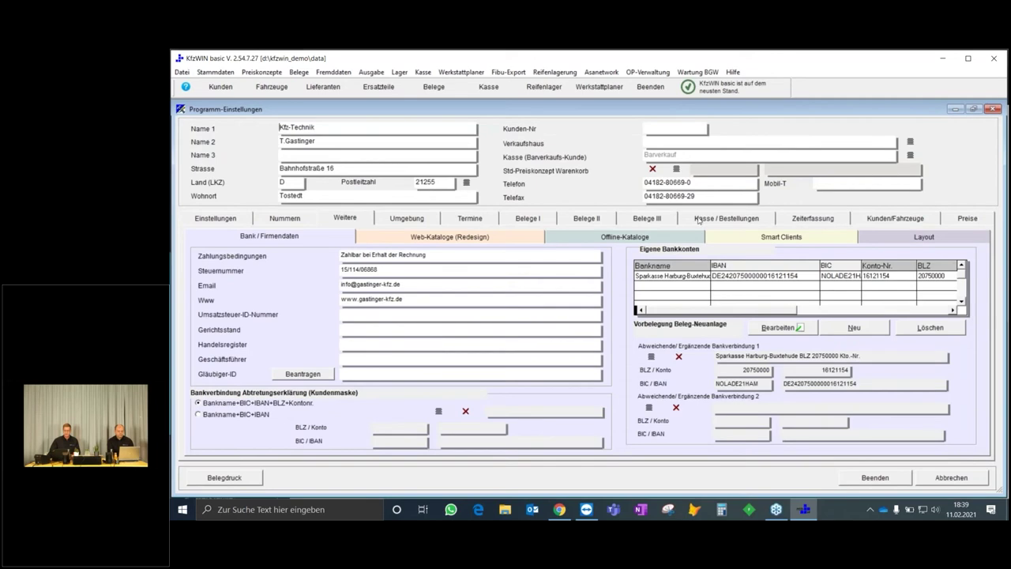
click(727, 219)
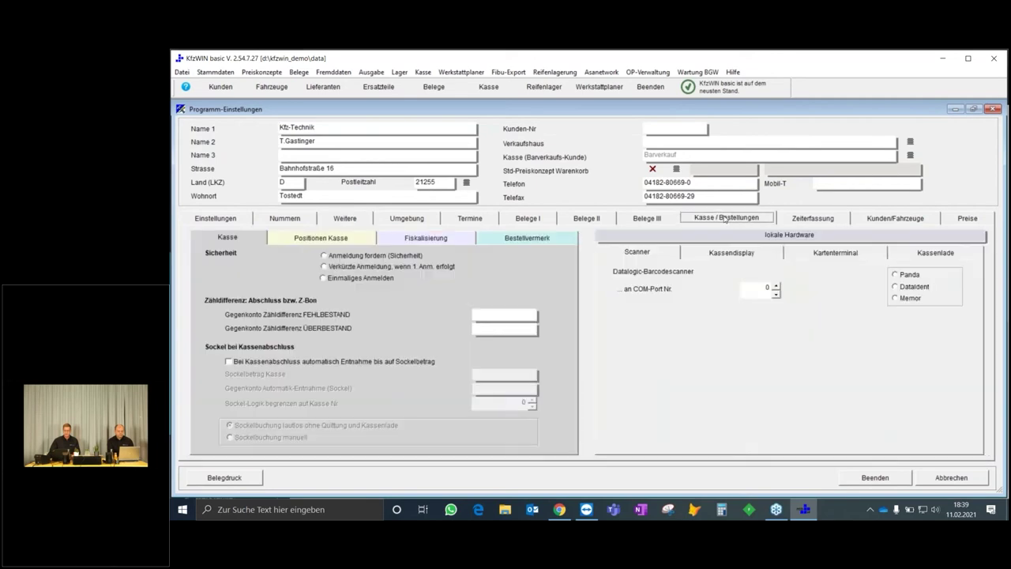
click(452, 241)
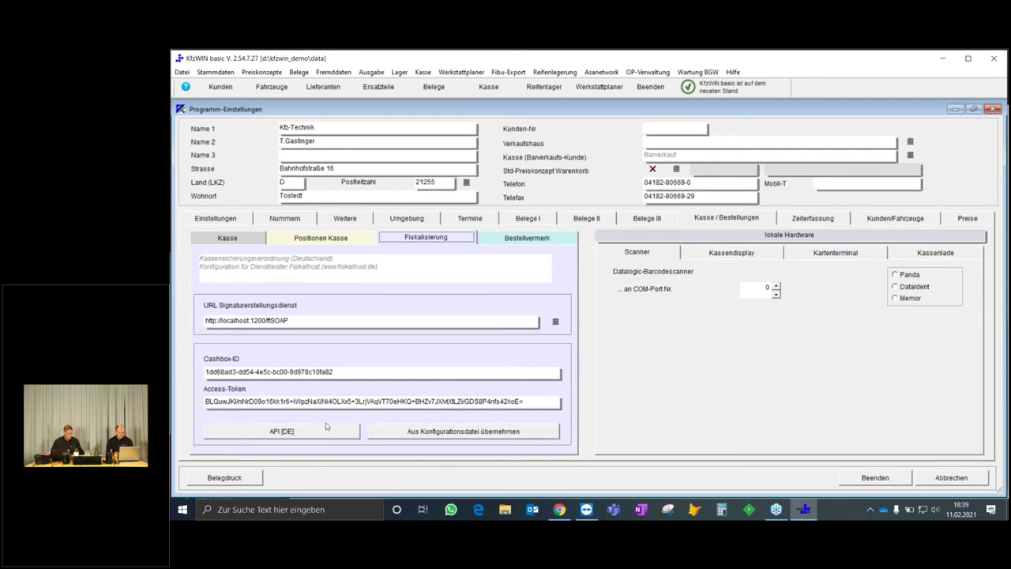
Inspect the API access, TSE and CashBox data in the German API setup for the Fiskaltrust cashbox, and close it.
click(280, 433)
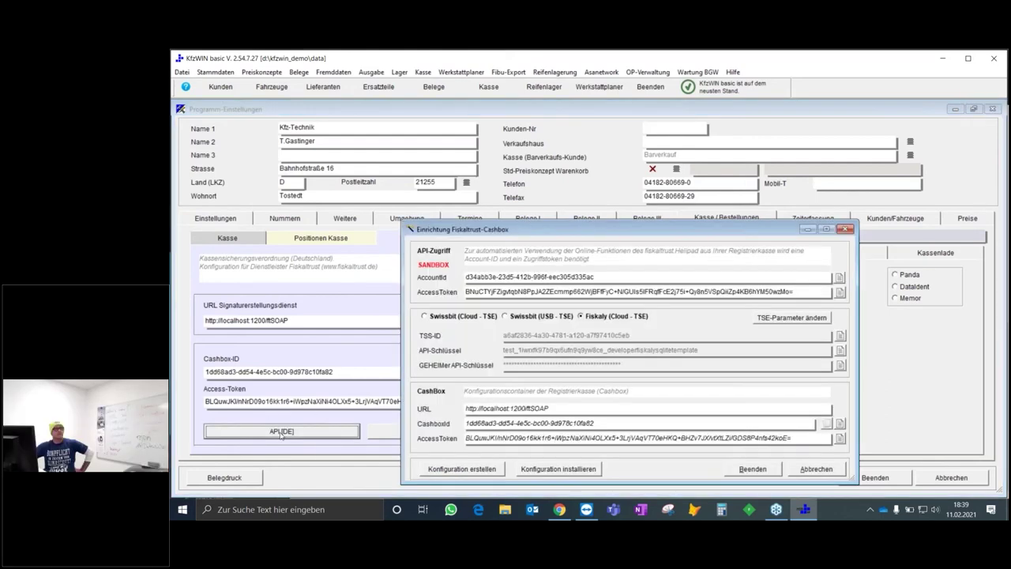
drag(636, 228, 569, 164)
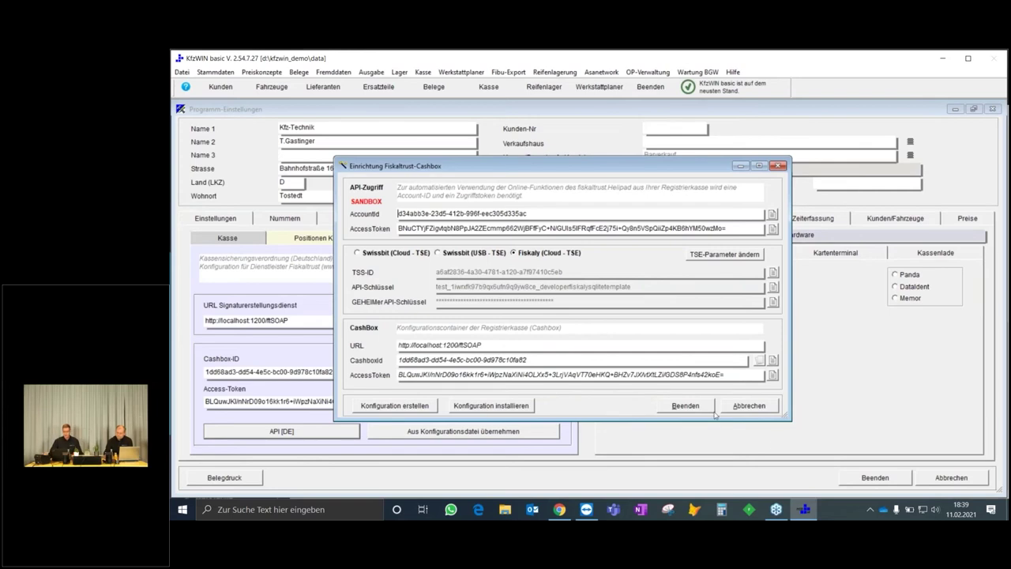
click(687, 406)
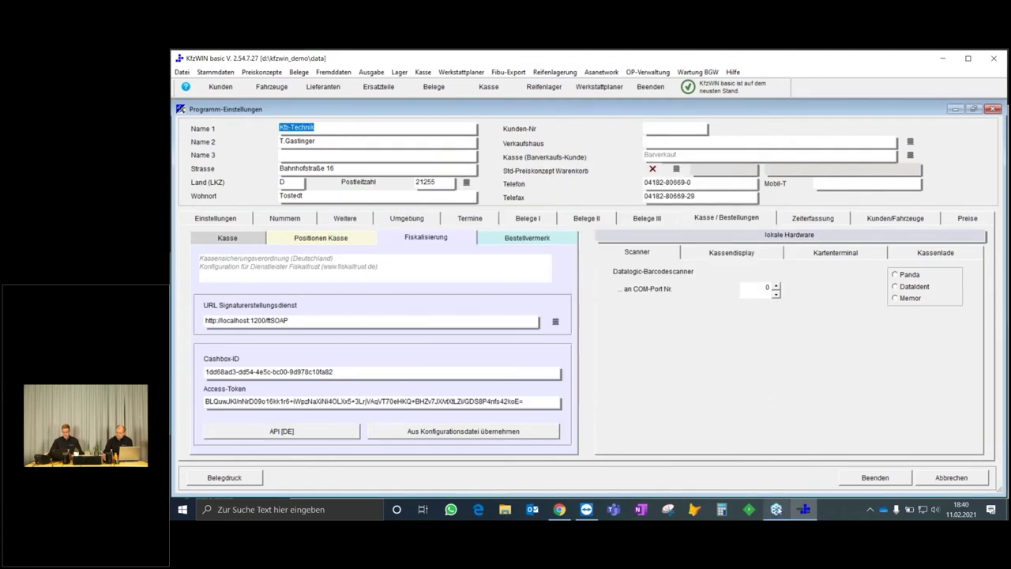
Switch back to the fiskaltrust portal and examine the company's Stammdaten, including its tax identification number fields and their Datenprüfung.
click(559, 510)
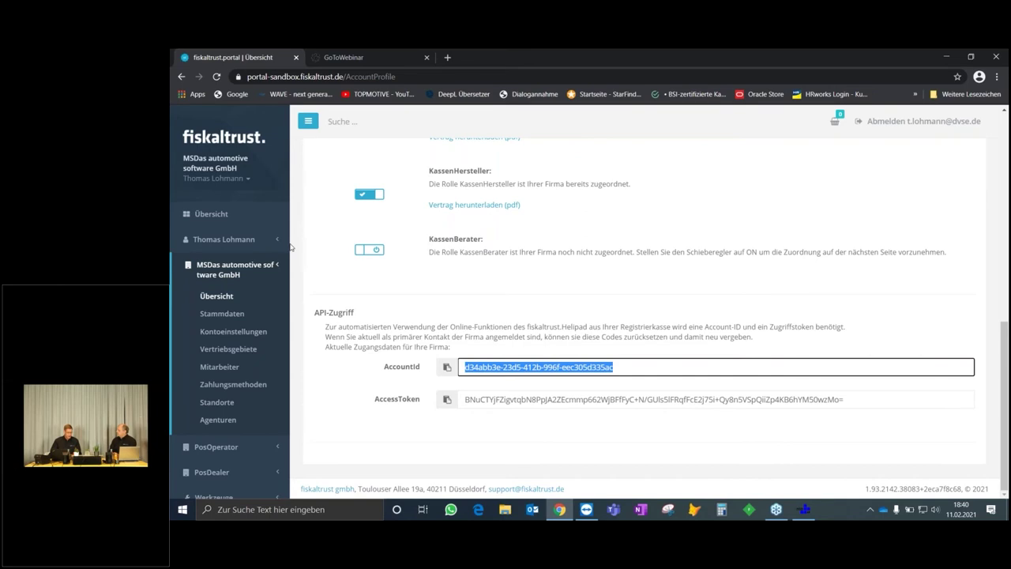
click(220, 318)
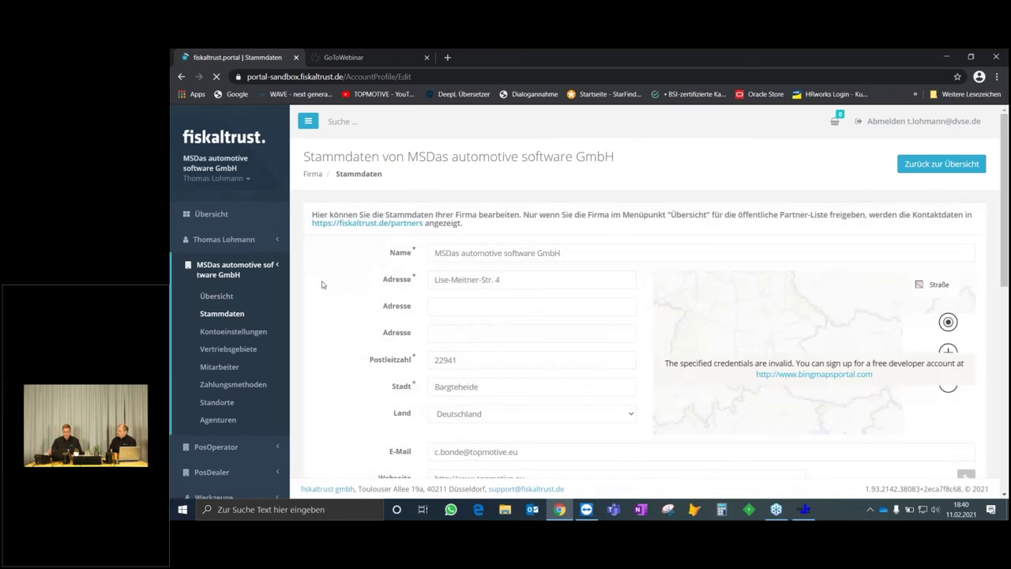
scroll(493, 292, down, 1)
scroll(493, 292, down, 1)
scroll(428, 220, up, 1)
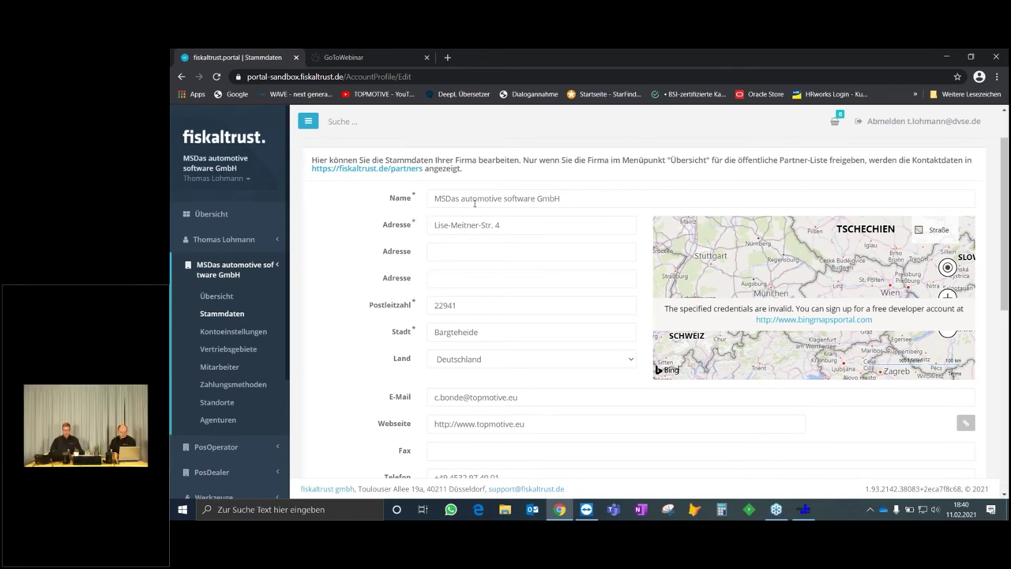
scroll(474, 203, down, 4)
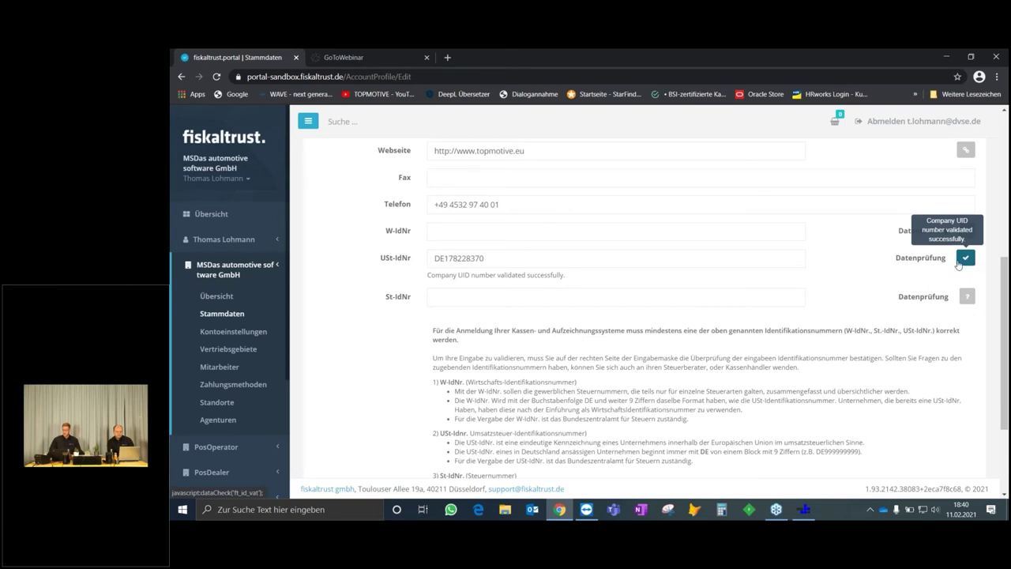
scroll(644, 316, up, 4)
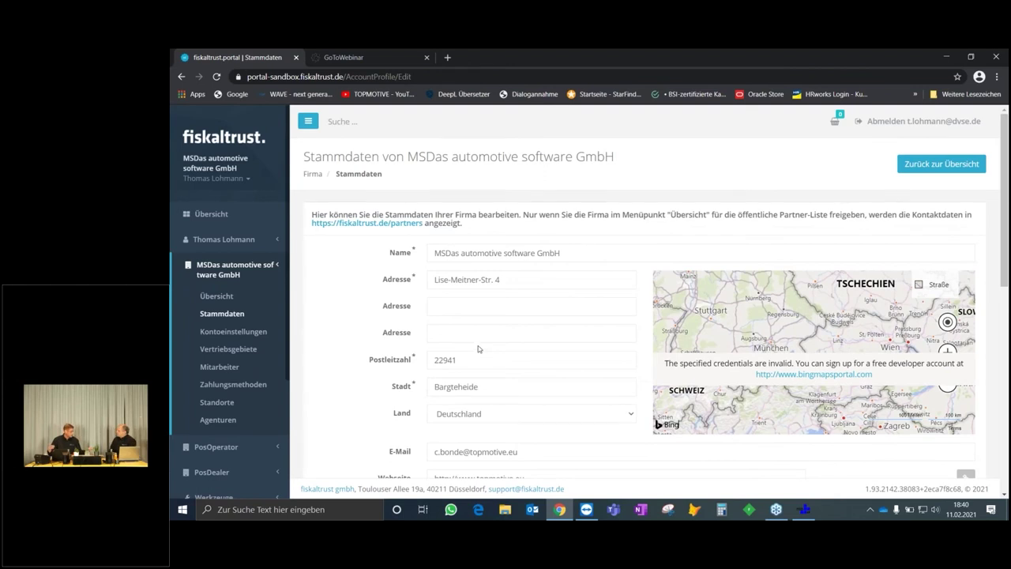
scroll(563, 315, down, 4)
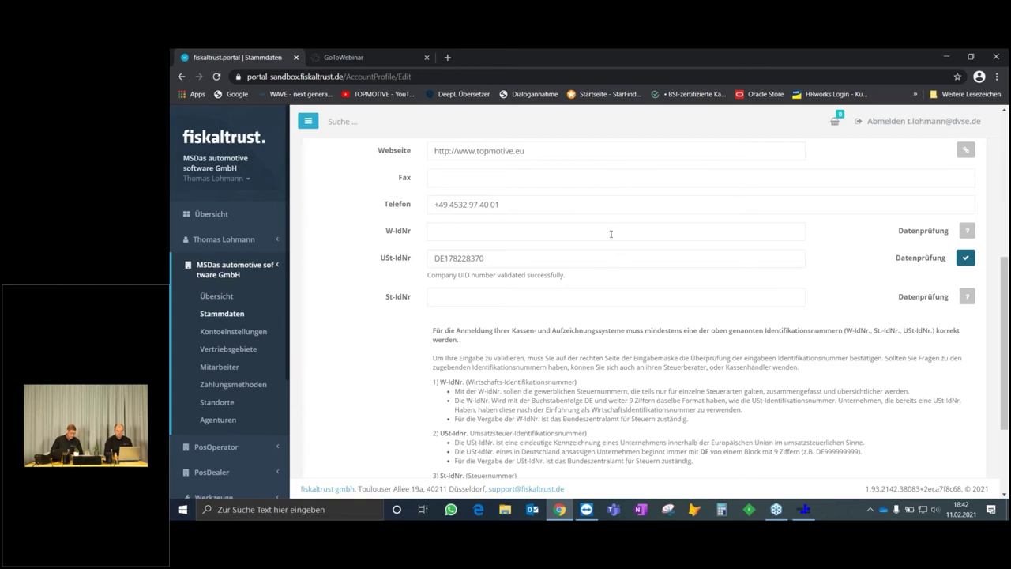
Open the overview of CashBox configuration containers in the portal's Konfiguration area.
click(224, 271)
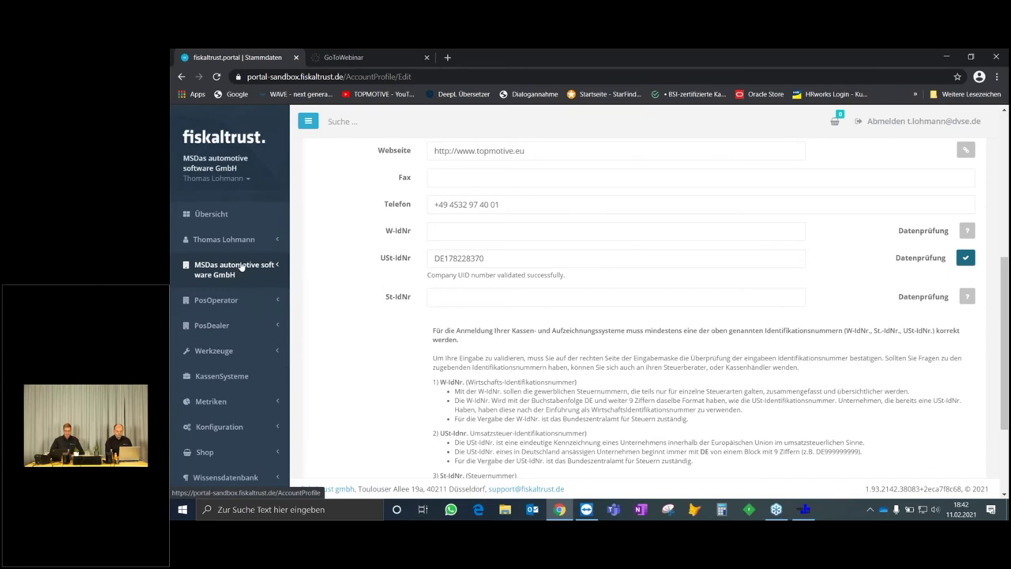
click(234, 433)
scroll(306, 414, down, 3)
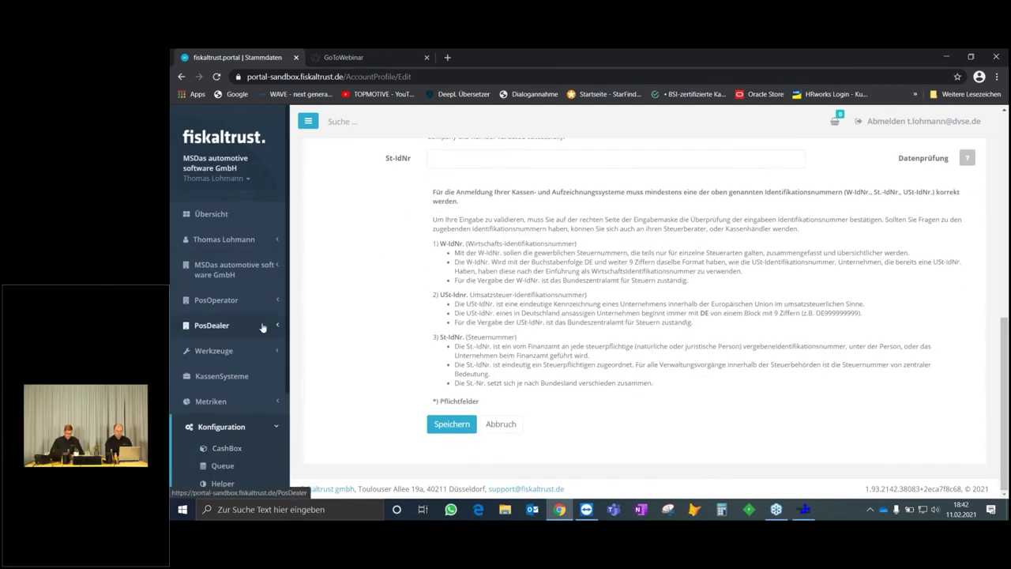
scroll(262, 332, down, 2)
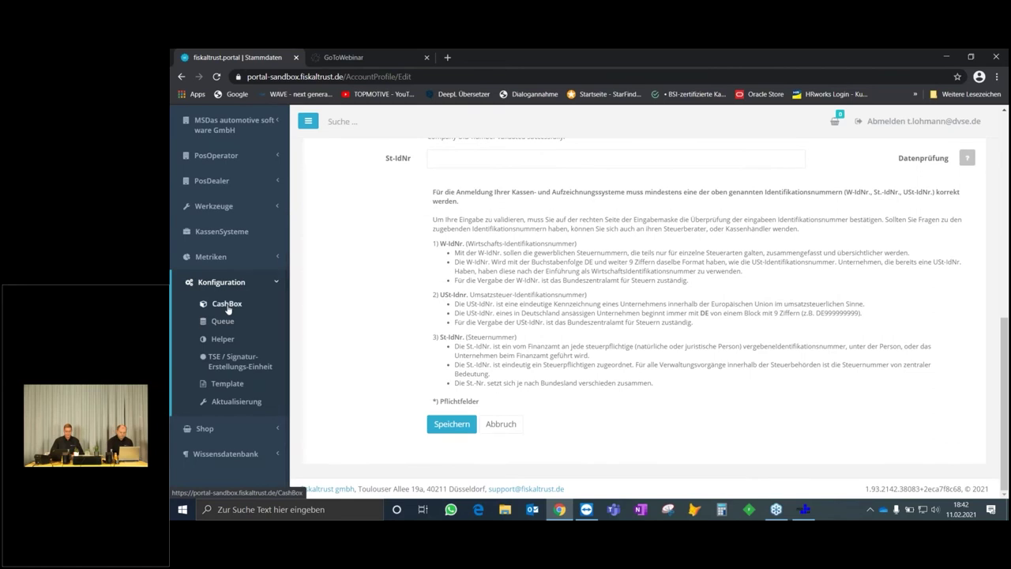
click(227, 307)
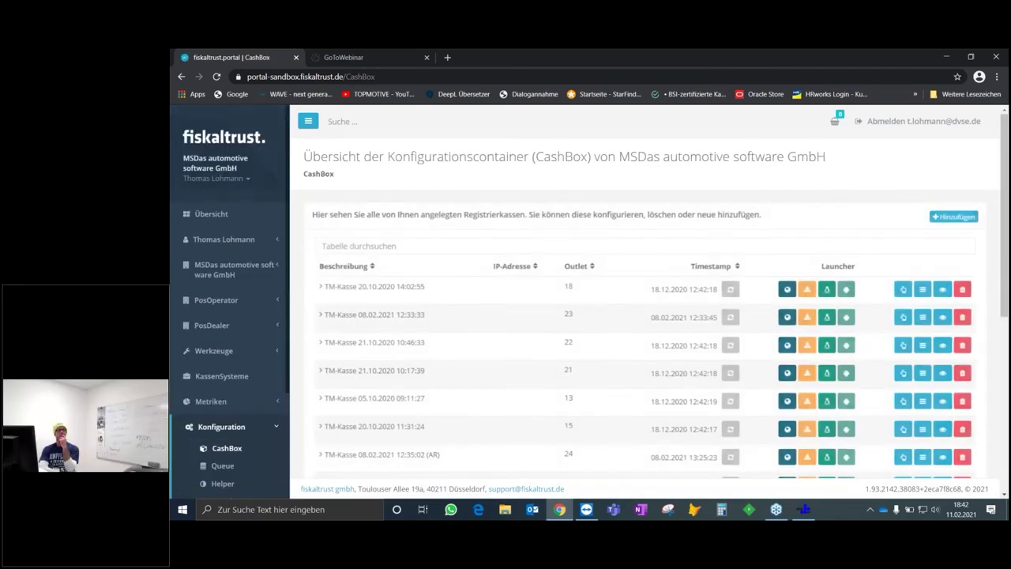
Filter the CashBox overview by "TL" and expand TM-Kasse 08.02.2021 13:15:55 (TL) to view its queue and signature unit.
click(347, 246)
text(TL)
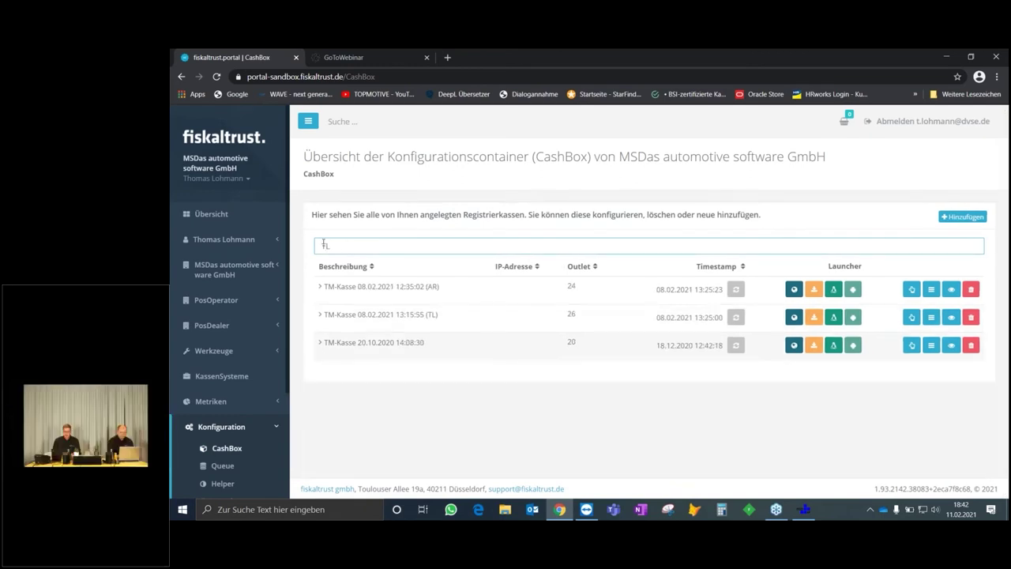
click(322, 316)
scroll(697, 389, down, 2)
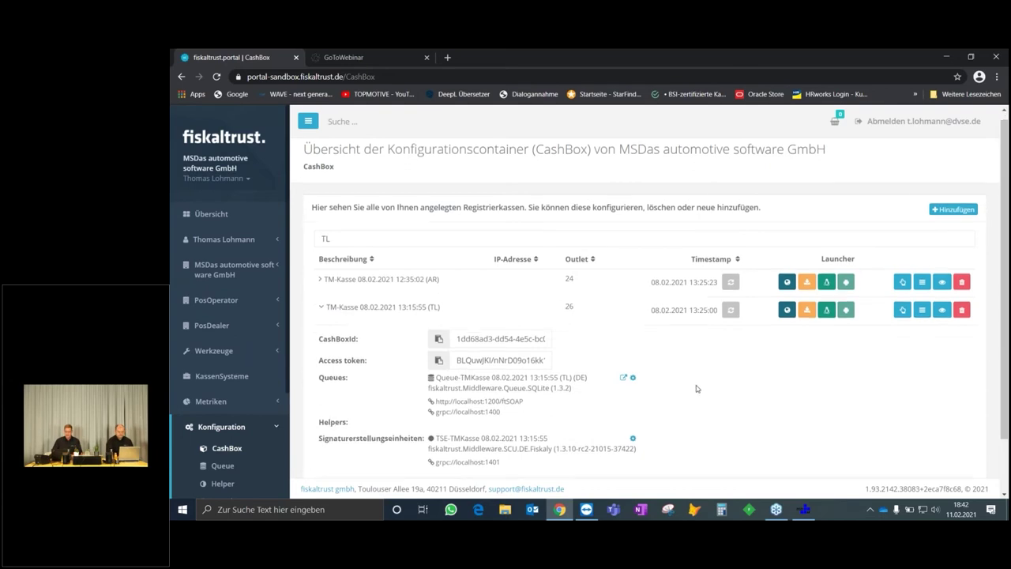
scroll(696, 379, down, 1)
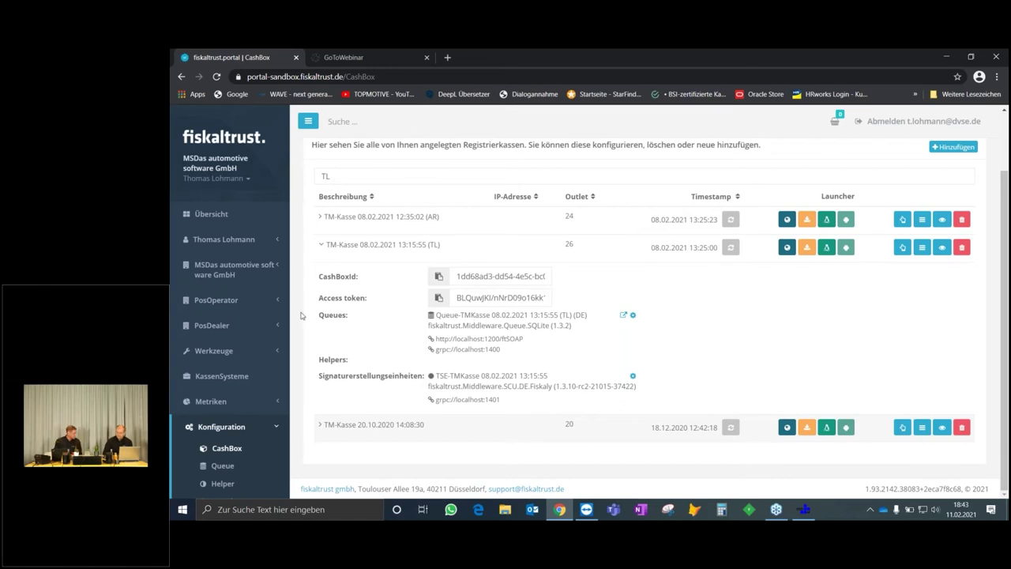
Filter the portal's Queue list by "TL" and expand the details of Queue-TMKasse 08.02.2021 13:15:55 (TL).
click(219, 468)
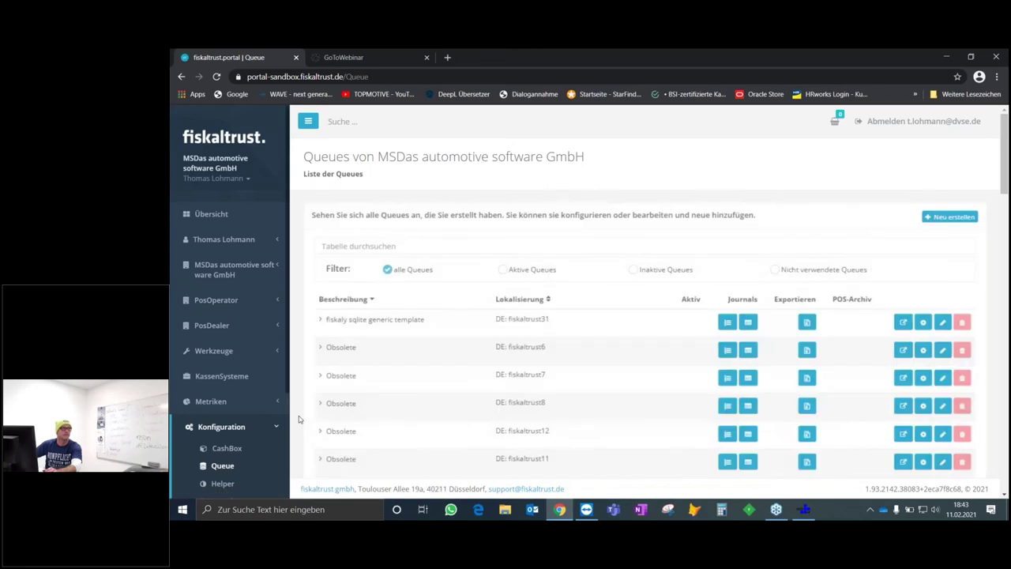
click(361, 247)
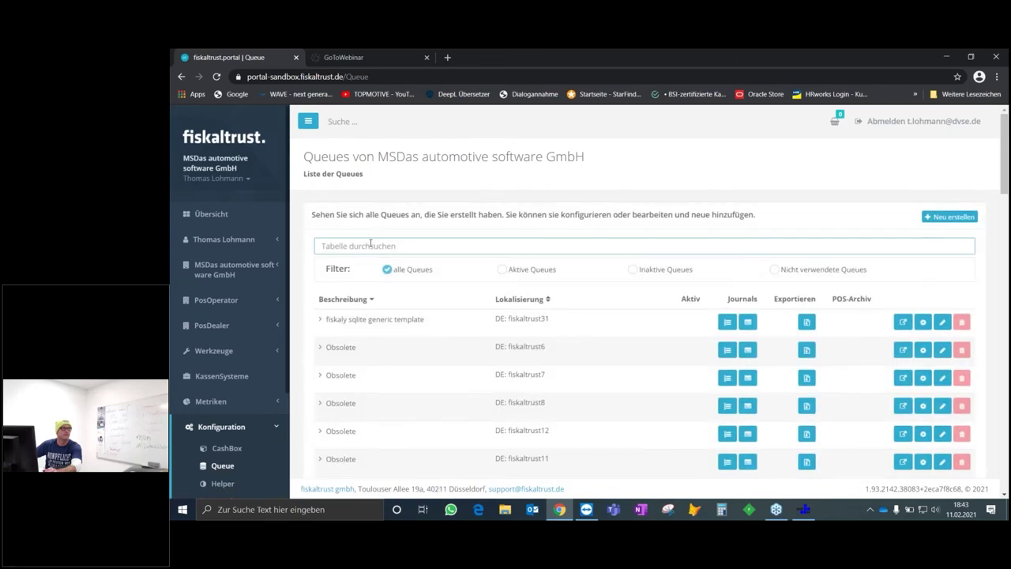
text(TL)
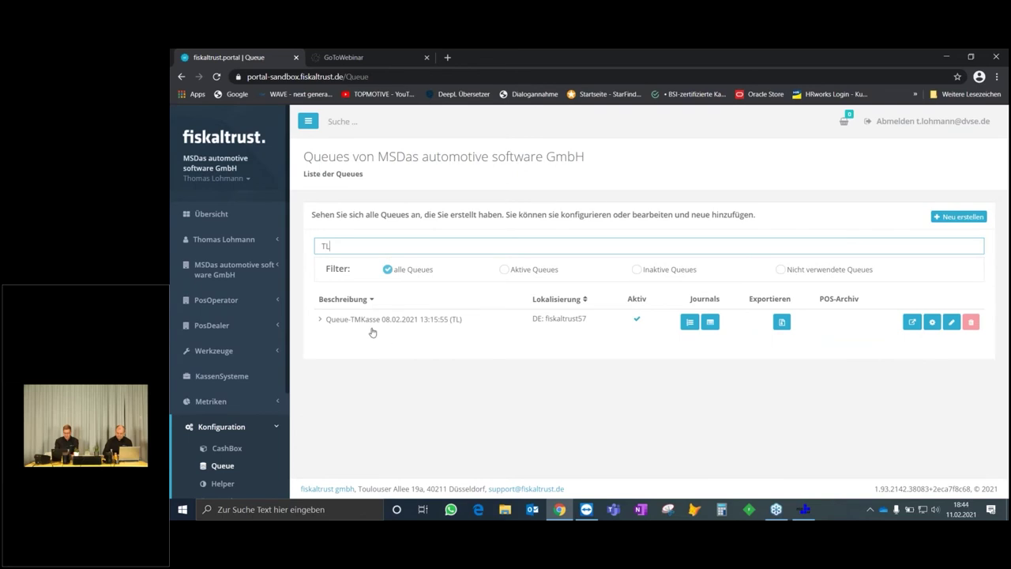
click(322, 320)
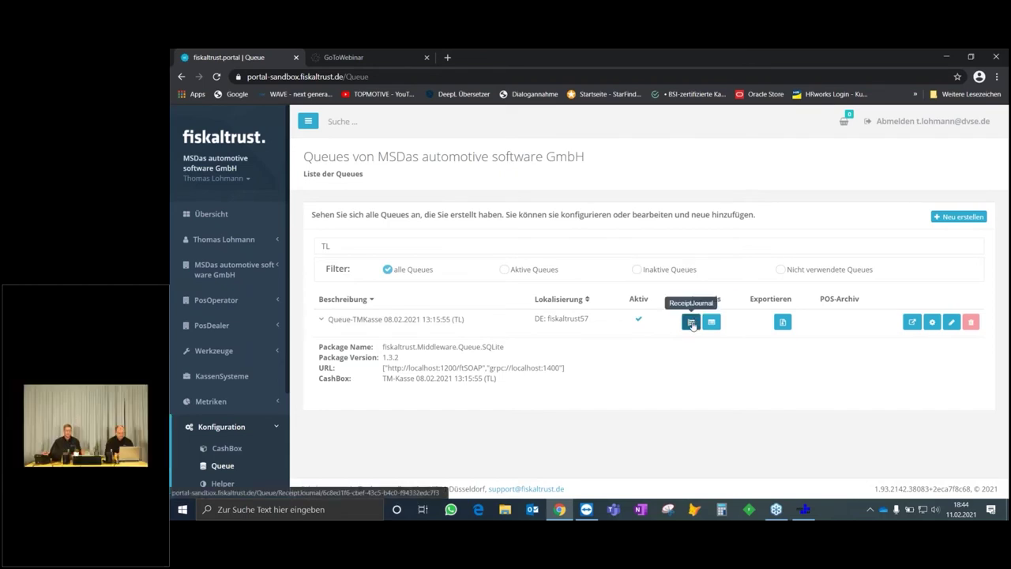
Open the receipt journal of Queue-TMKasse 08.02.2021 13:15:55 (TL) and look through its latest receipts.
click(691, 324)
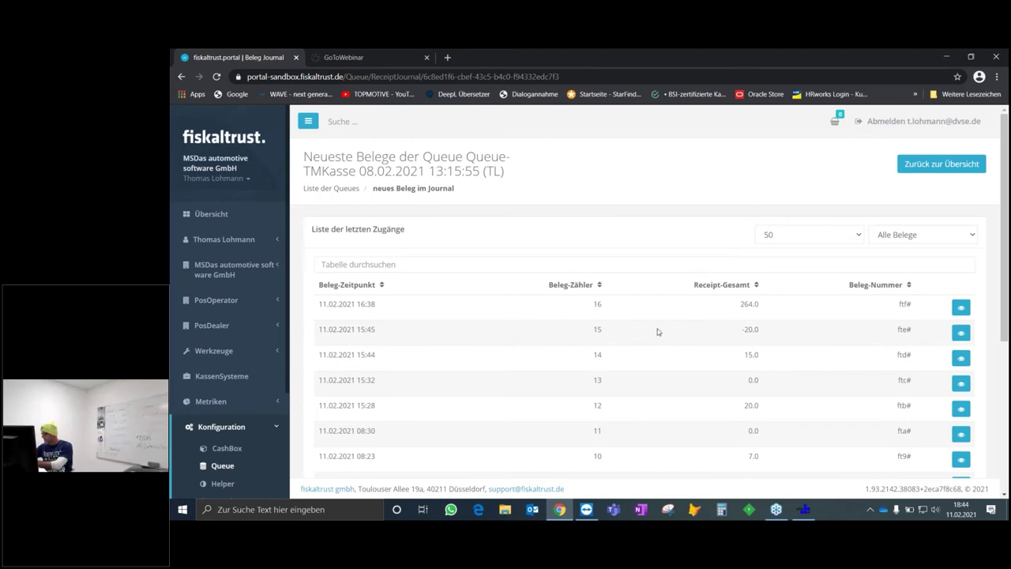
scroll(379, 358, down, 1)
scroll(226, 343, down, 3)
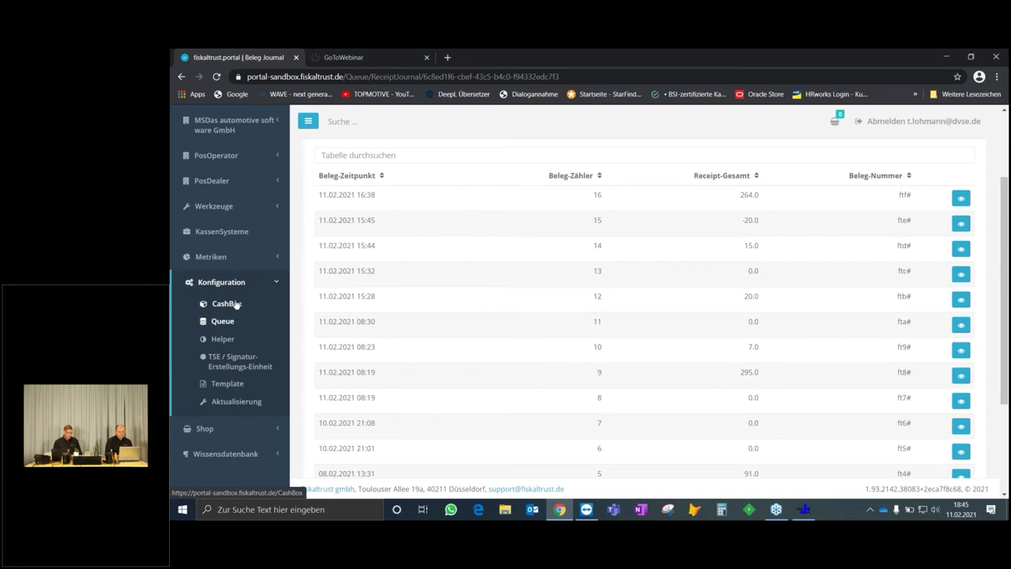
Open the shop's product catalogue and examine the TSE hardware, fiskaltrust.Sorglos packages, archive products and TSE-as-a-Service offers.
click(210, 429)
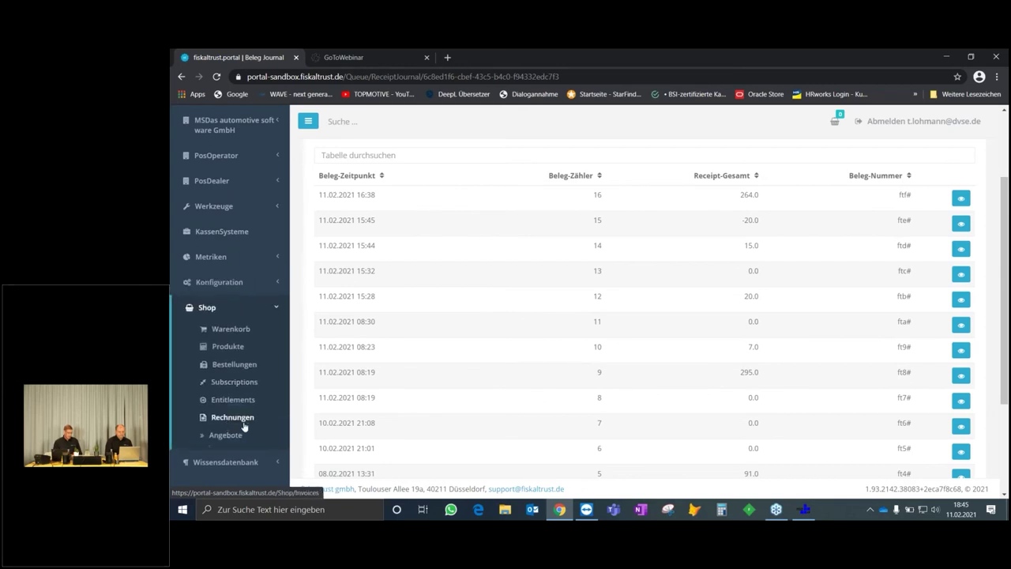
click(242, 353)
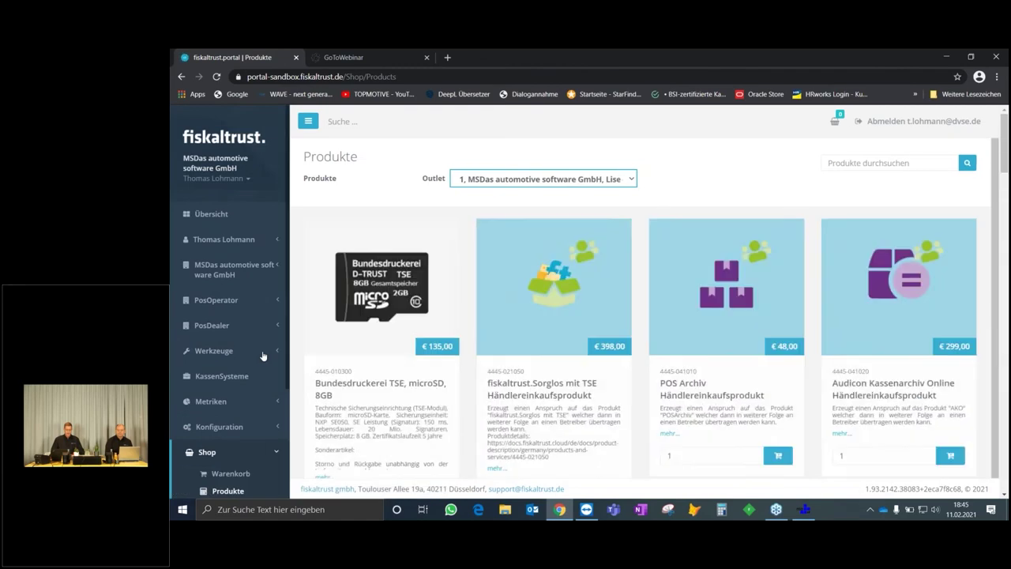
scroll(547, 315, down, 3)
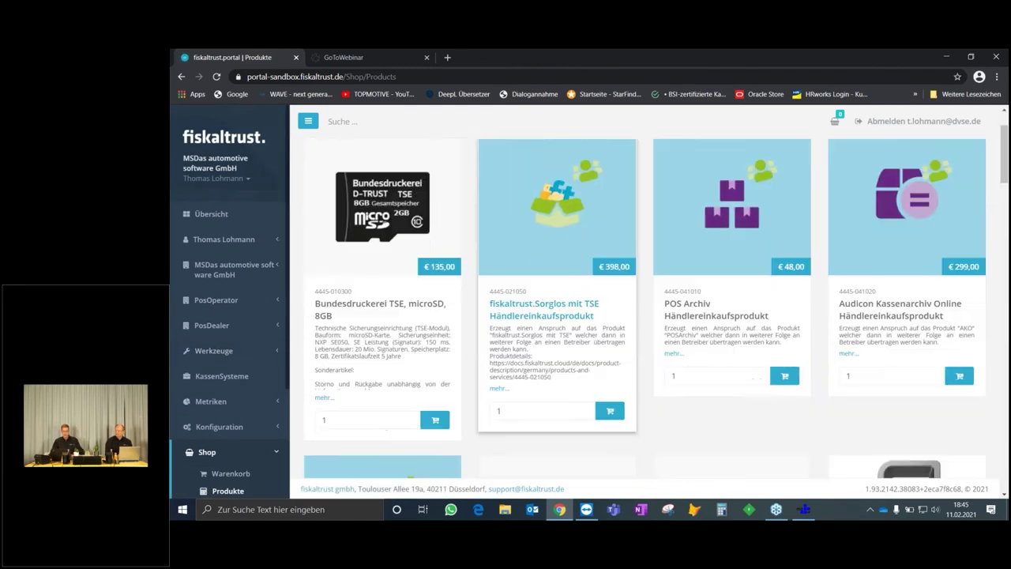
scroll(551, 327, down, 3)
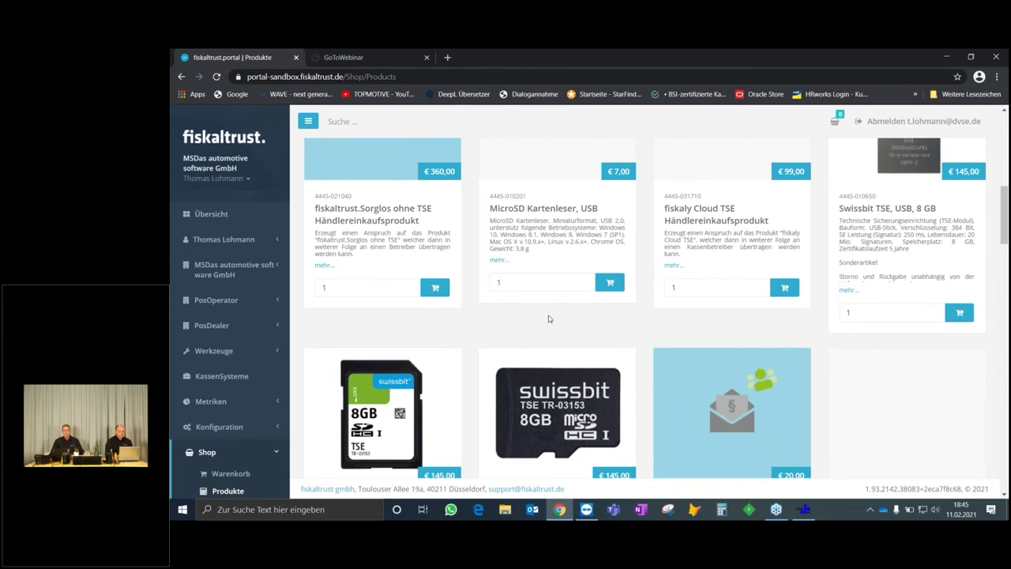
scroll(552, 318, down, 3)
scroll(554, 320, down, 1)
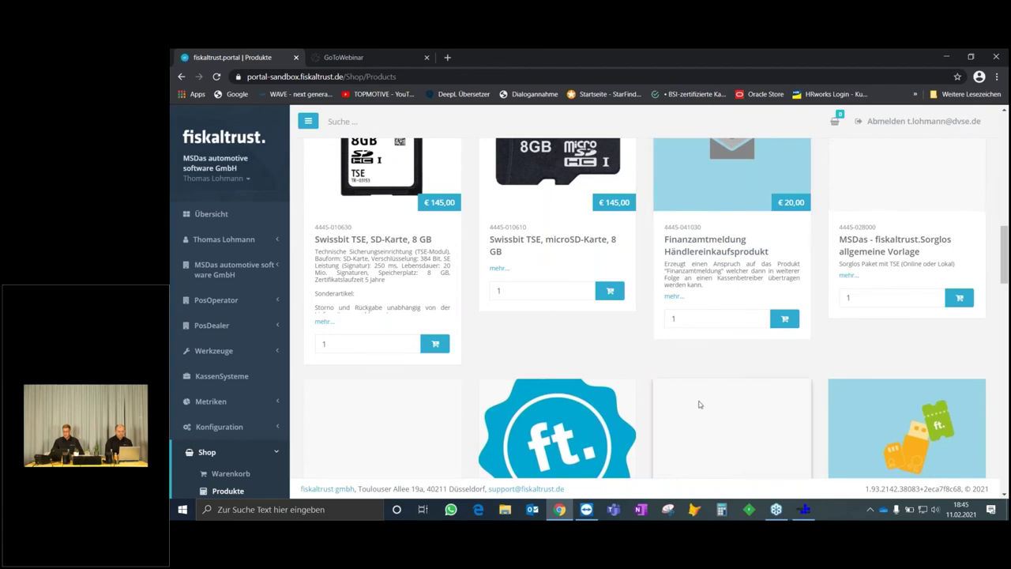
scroll(698, 405, down, 3)
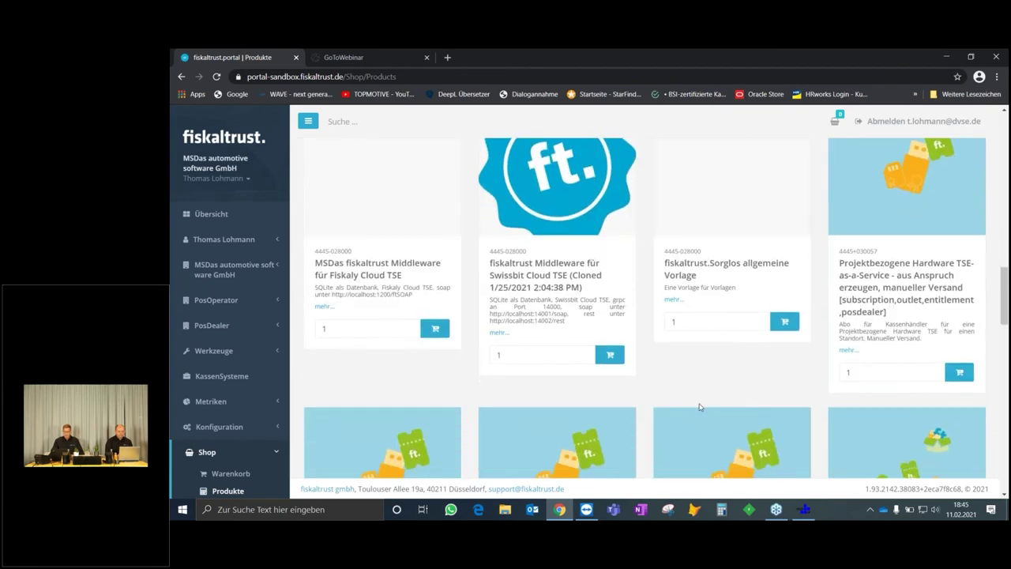
scroll(699, 403, down, 1)
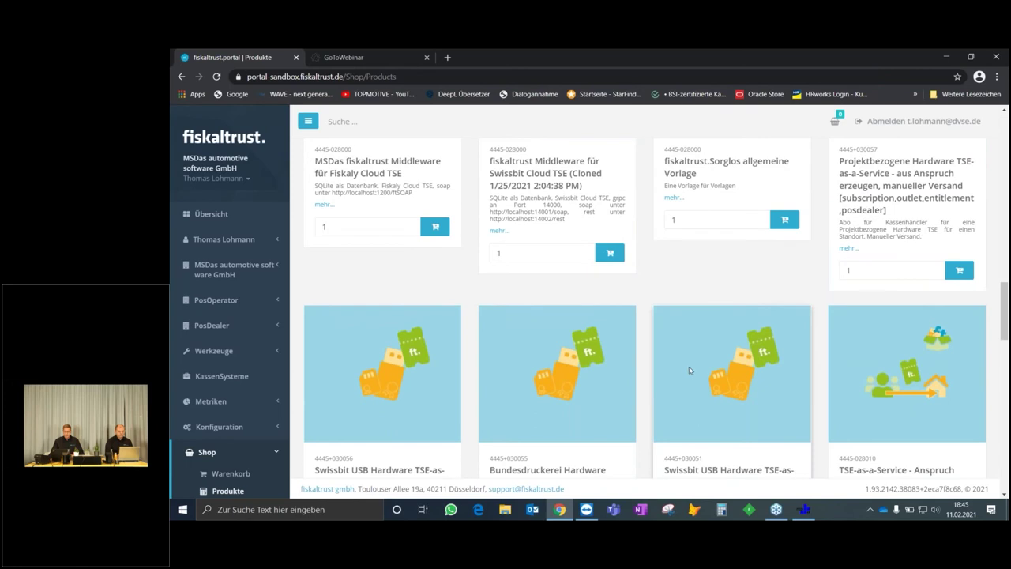
scroll(690, 370, down, 1)
scroll(730, 371, down, 1)
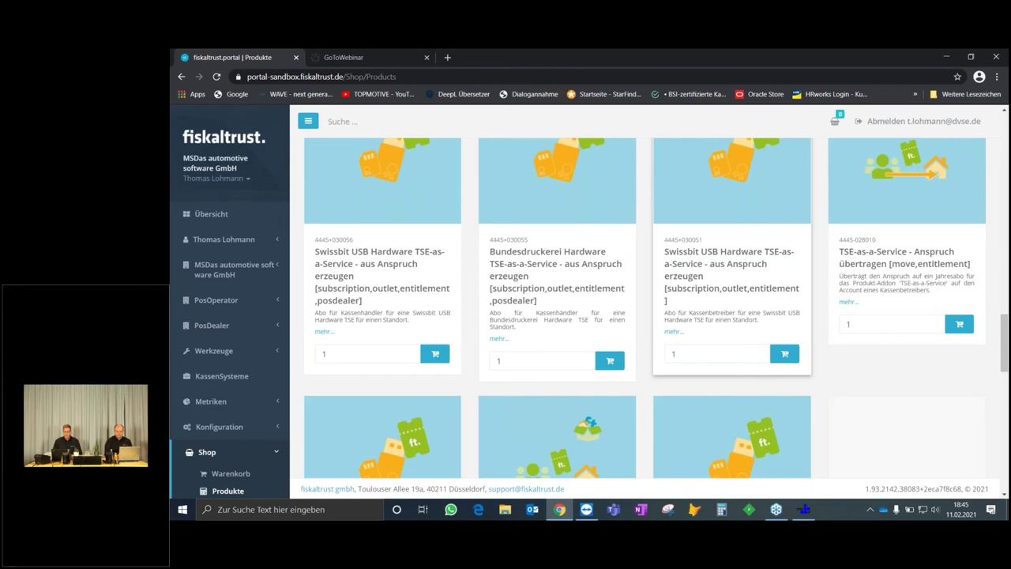
scroll(788, 414, down, 1)
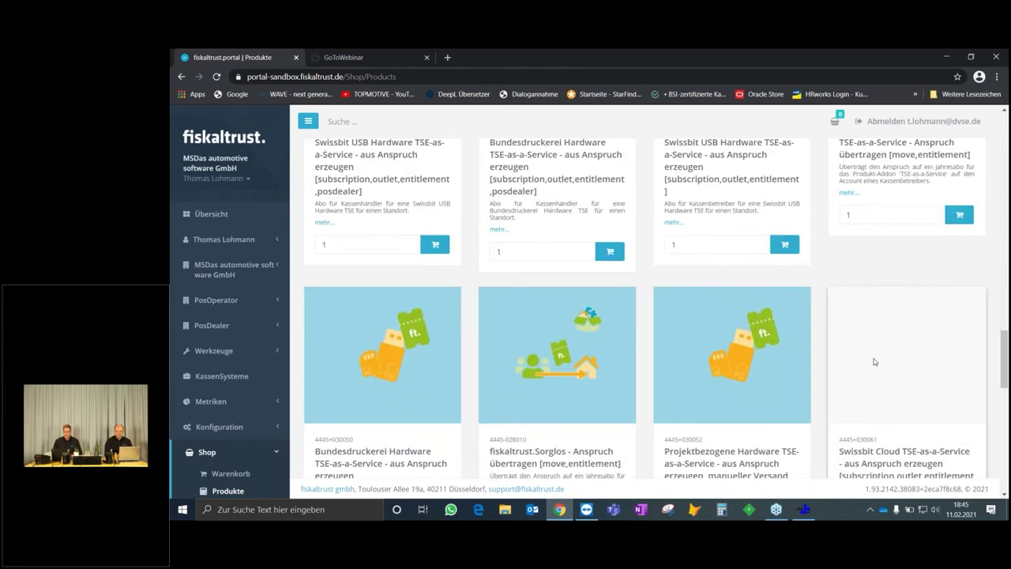
scroll(875, 360, up, 5)
scroll(876, 359, up, 10)
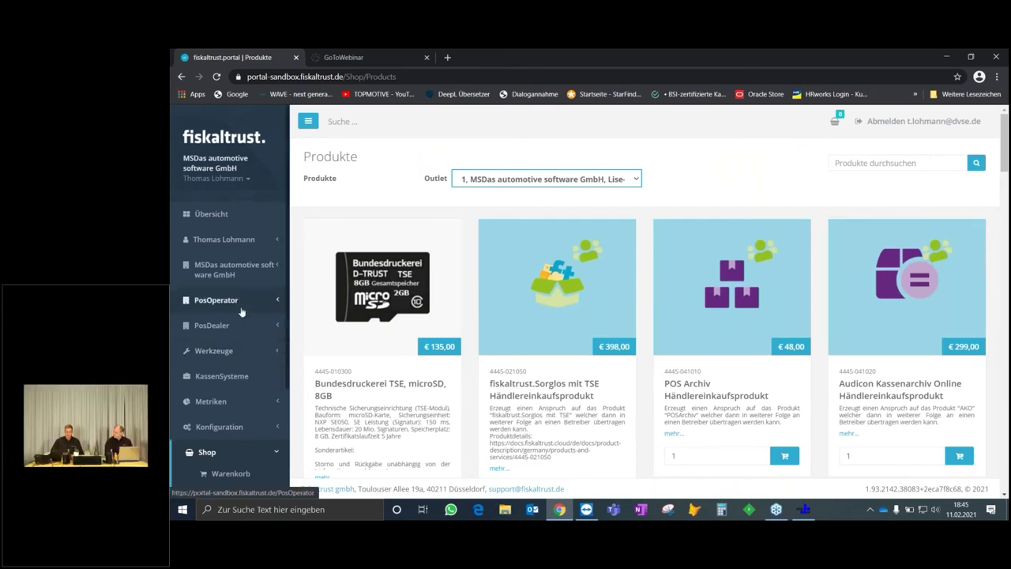
Return to the list of queues in the portal's Konfiguration area.
click(234, 429)
scroll(234, 431, down, 2)
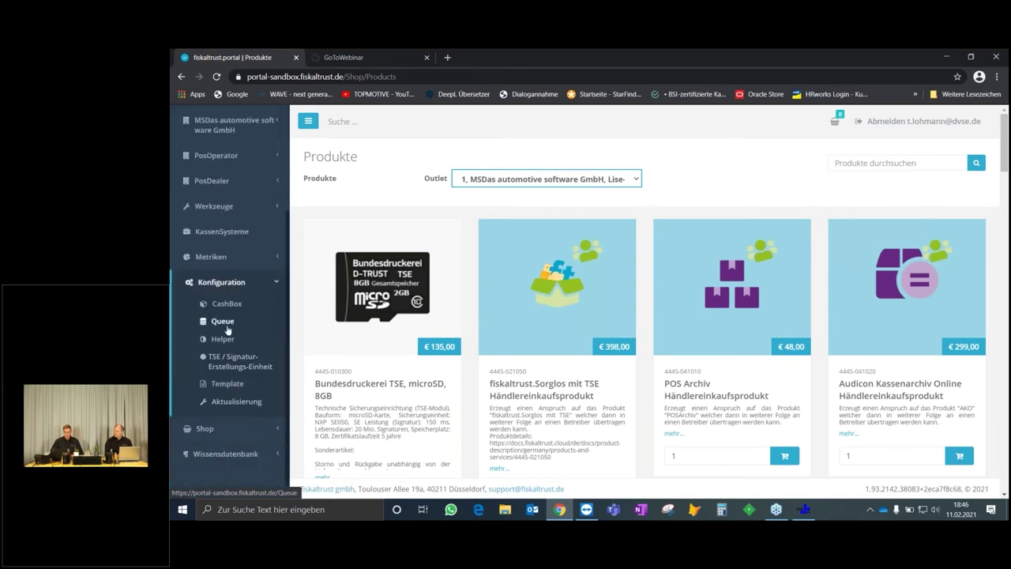
click(226, 324)
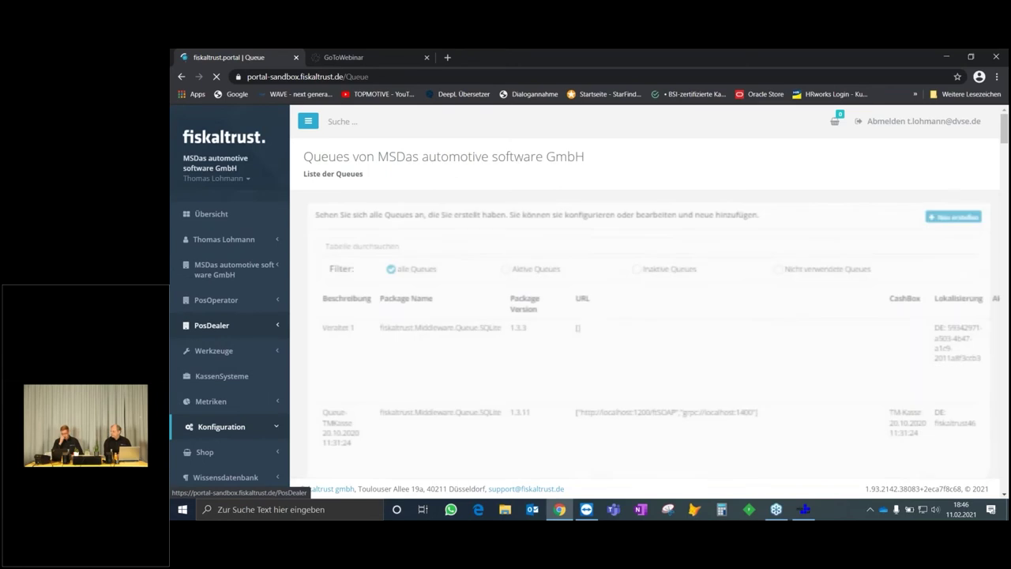
Switch to KfzWIN, close the Programm-Einstellungen and run the Signatur-Dienst test, dismissing its message.
click(805, 511)
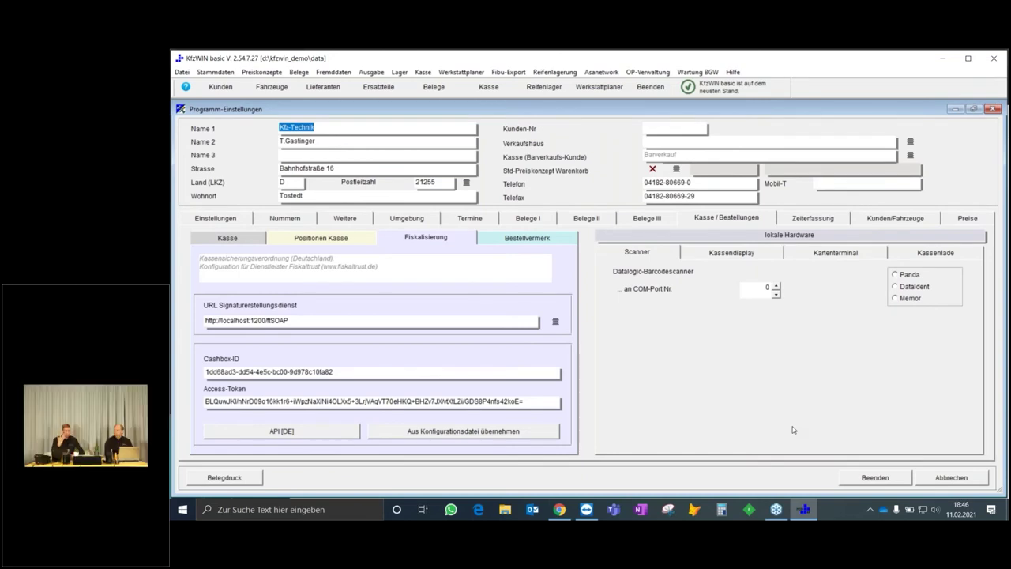
click(885, 484)
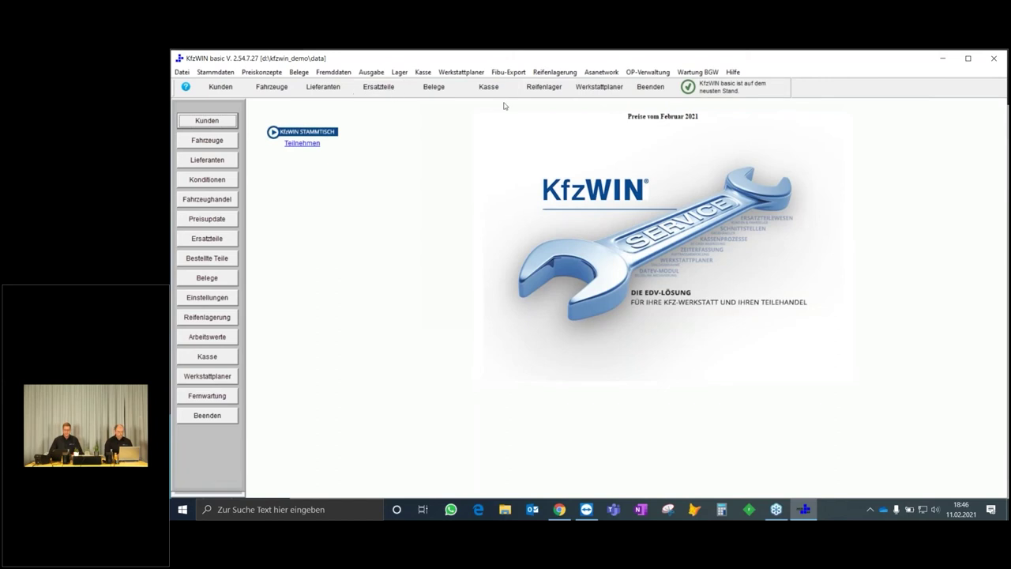
click(425, 72)
mouse_move(429, 127)
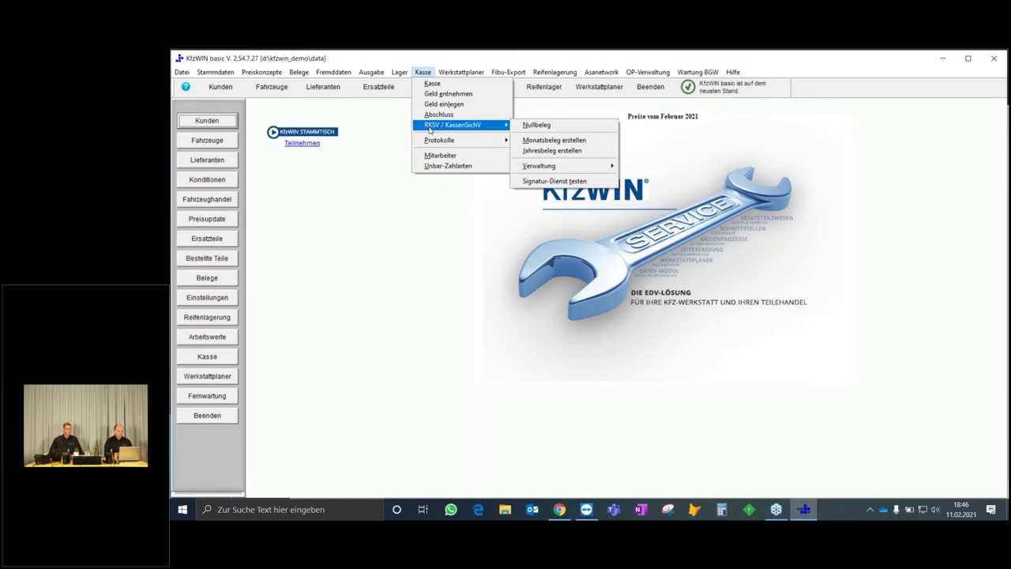
click(595, 184)
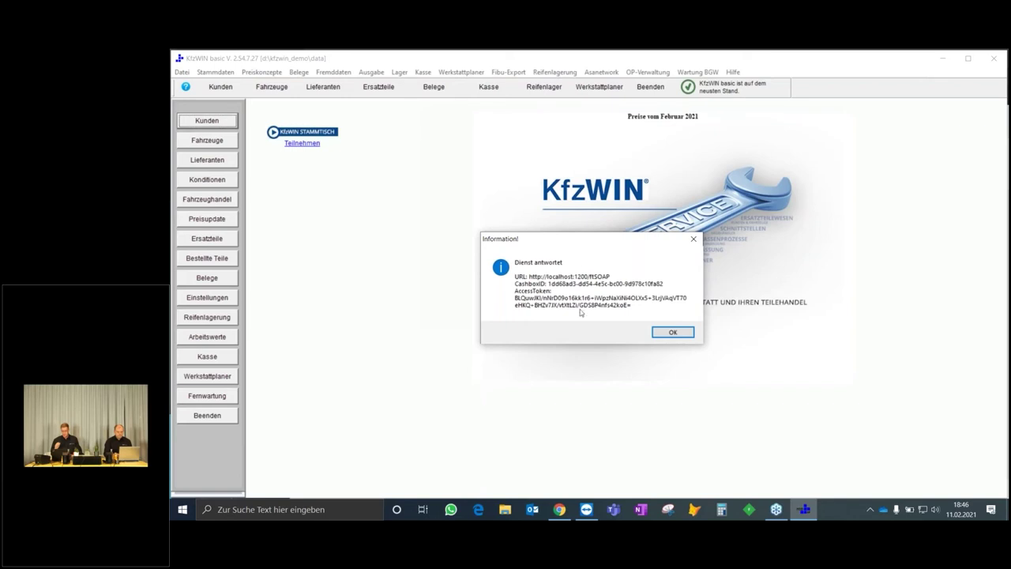
click(673, 332)
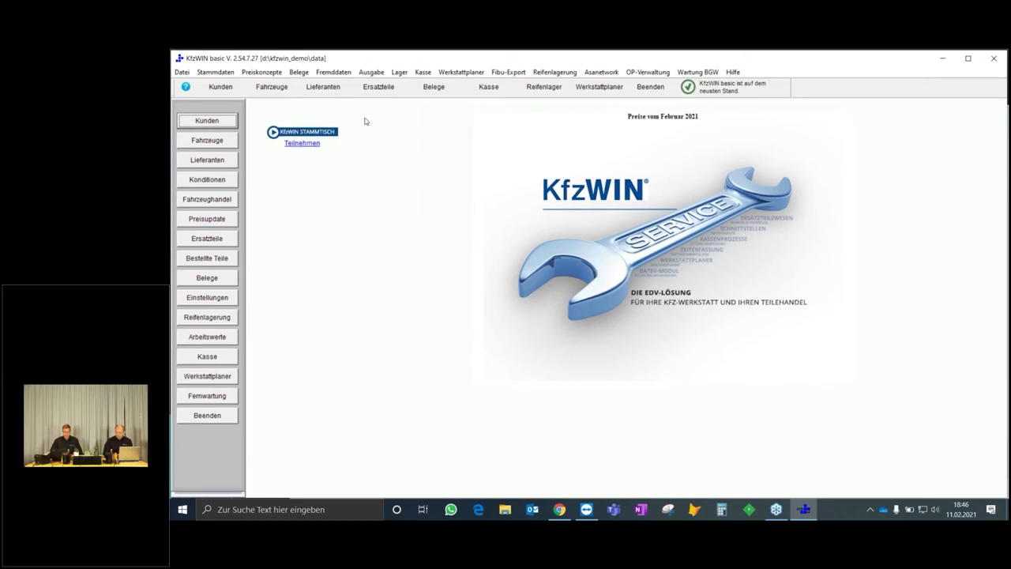
Read out the Startbeleg for Kasse 1, view it in the print preview and close the preview.
click(423, 72)
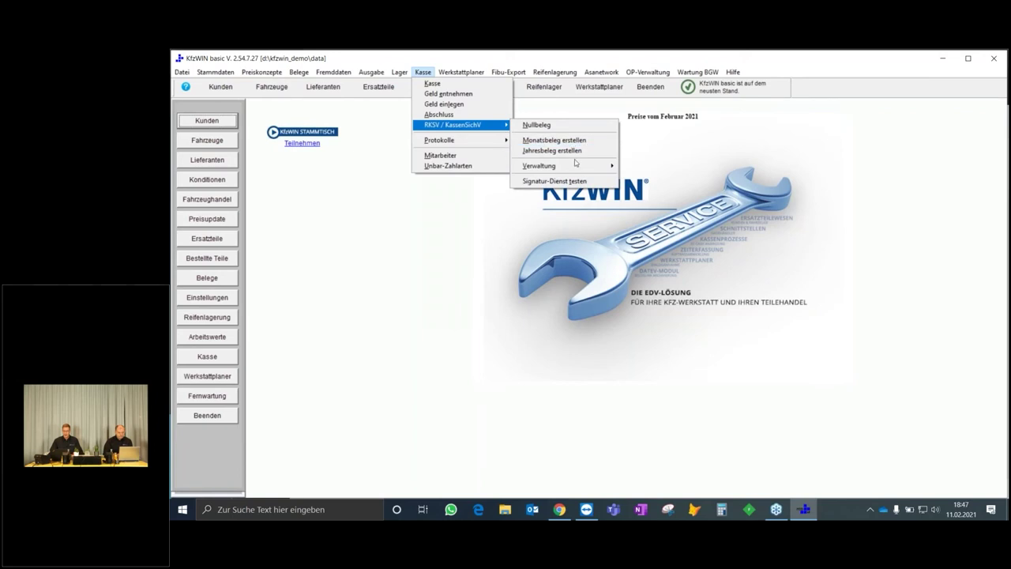
mouse_move(578, 166)
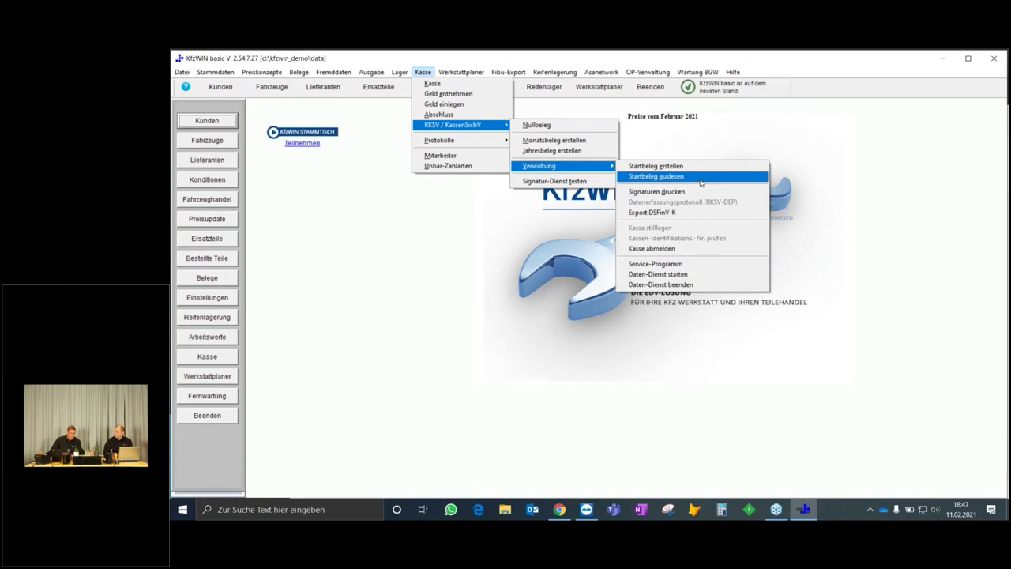
click(699, 179)
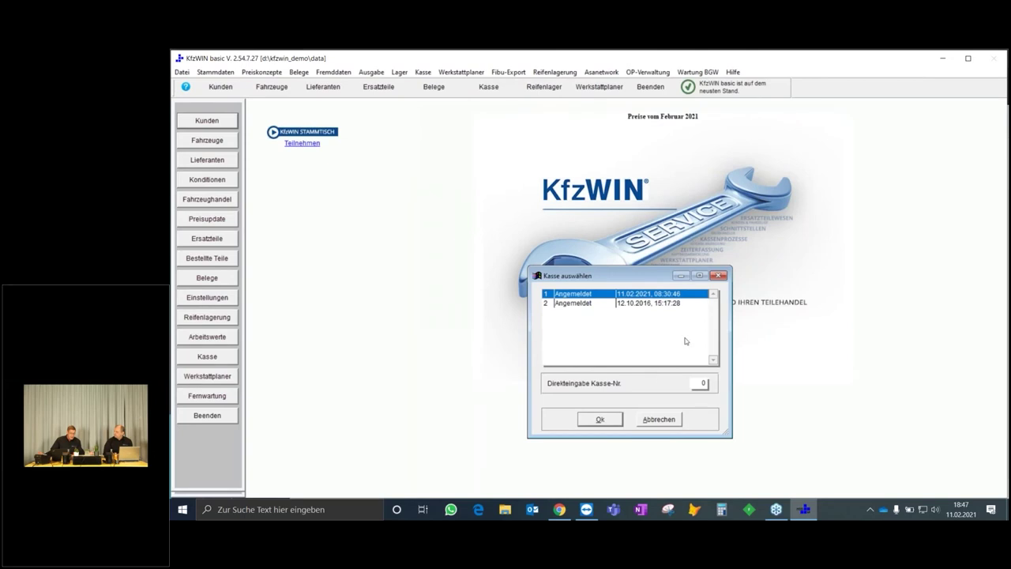
click(601, 420)
click(597, 362)
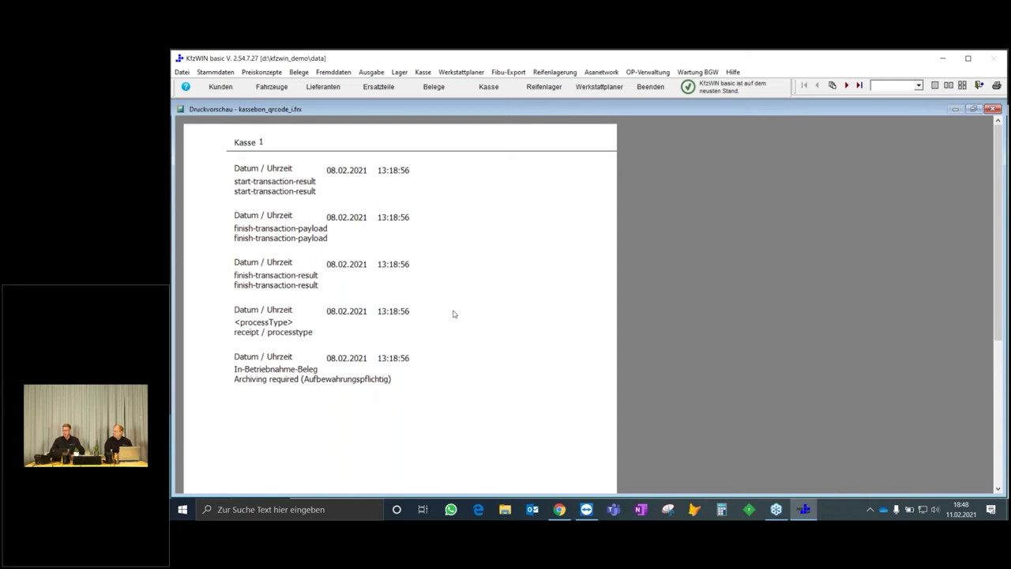
key(Escape)
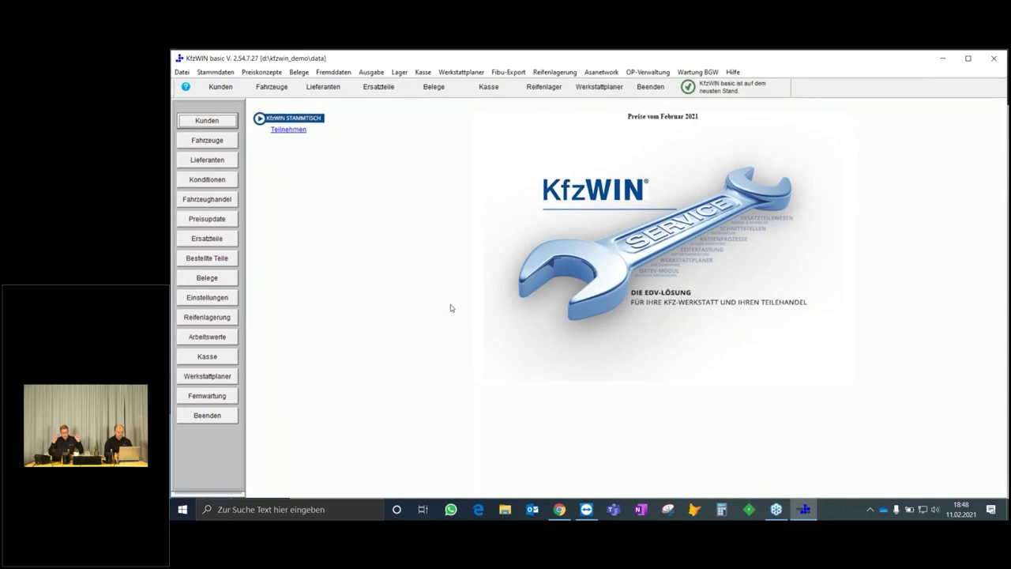
Create a Nullbeleg for Kasse 1, output its report to the print preview and close the preview.
click(429, 76)
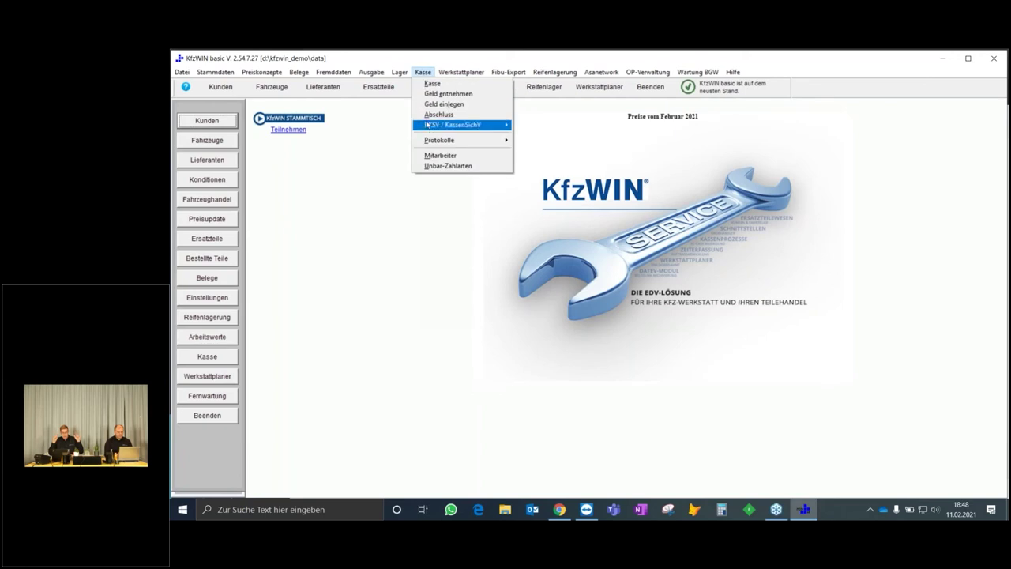
mouse_move(427, 125)
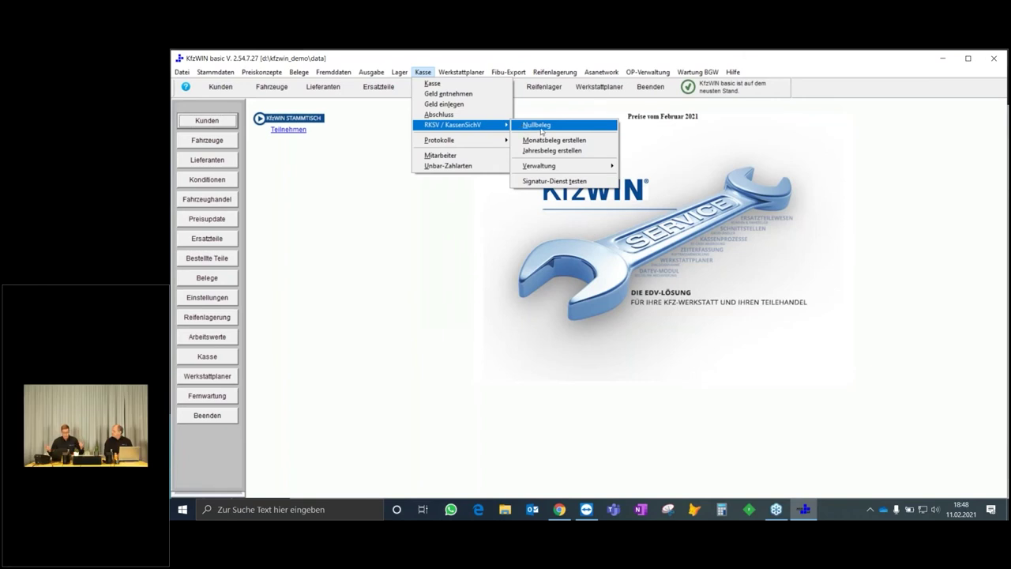
click(541, 126)
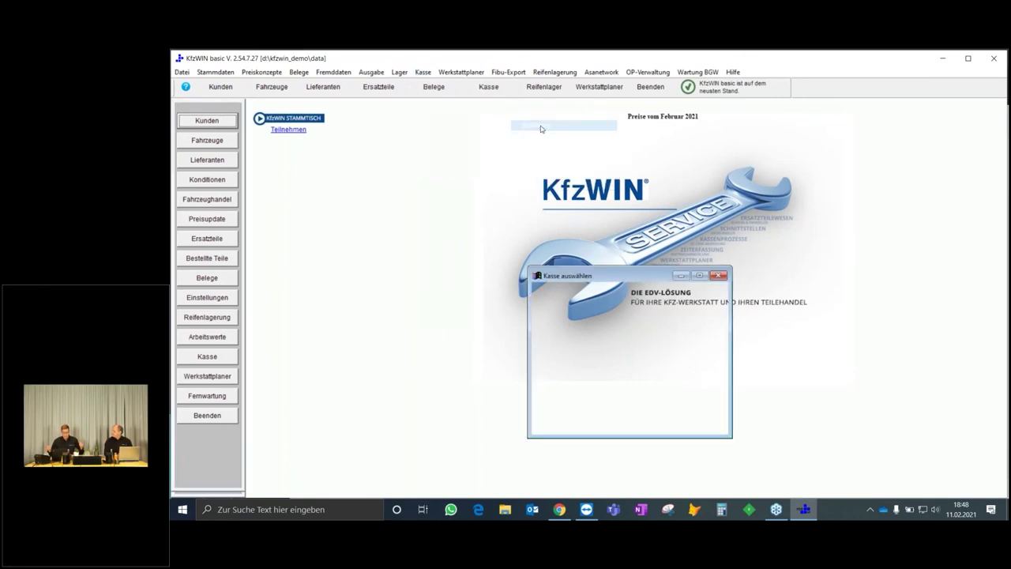
click(601, 420)
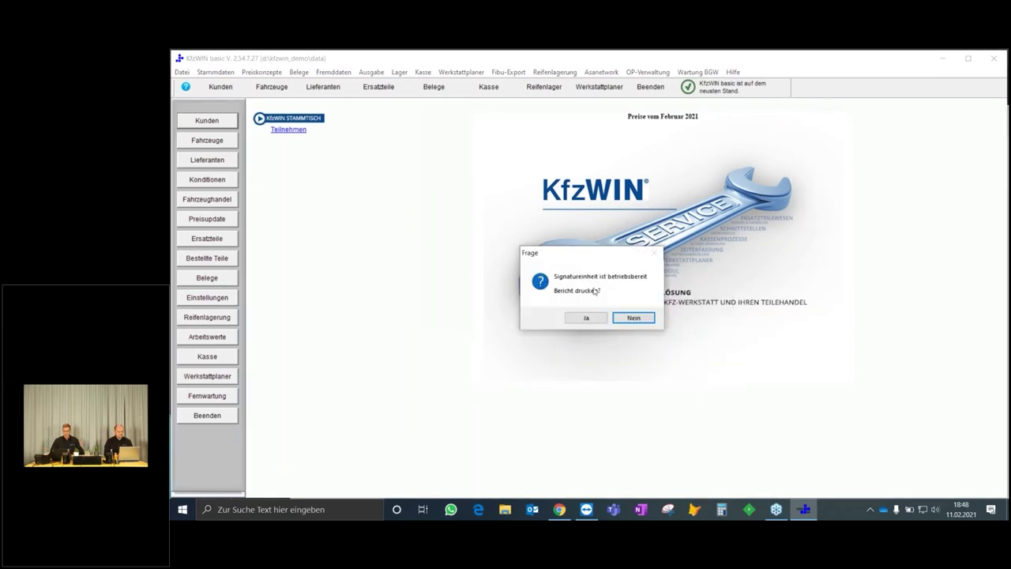
click(595, 319)
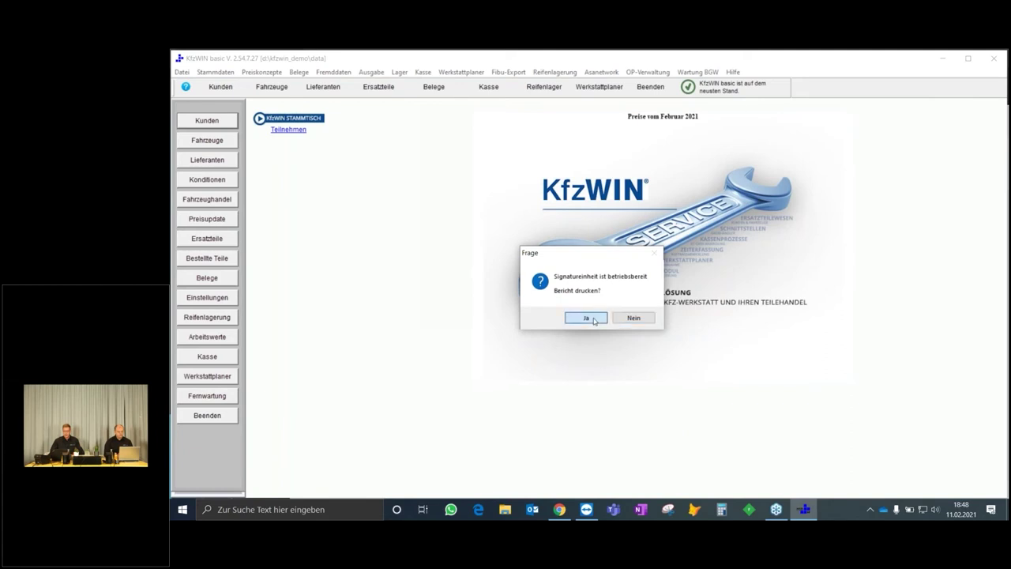
click(590, 362)
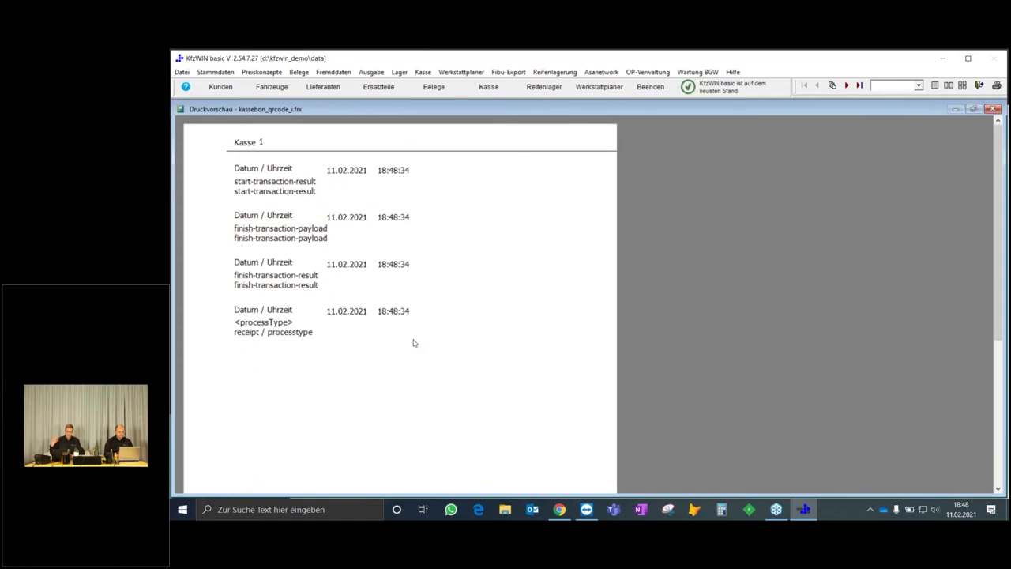
key(Escape)
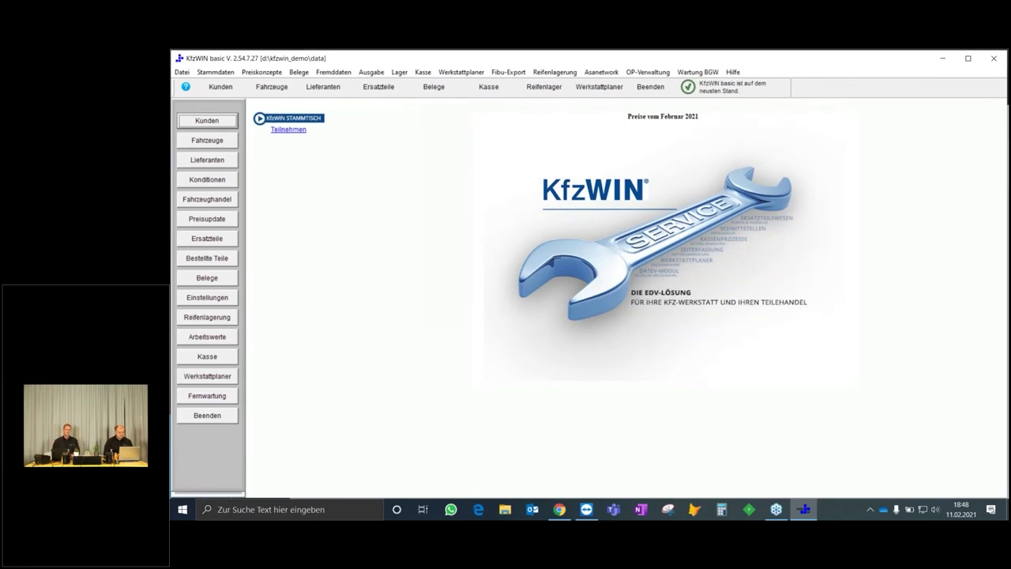
click(425, 73)
mouse_move(430, 125)
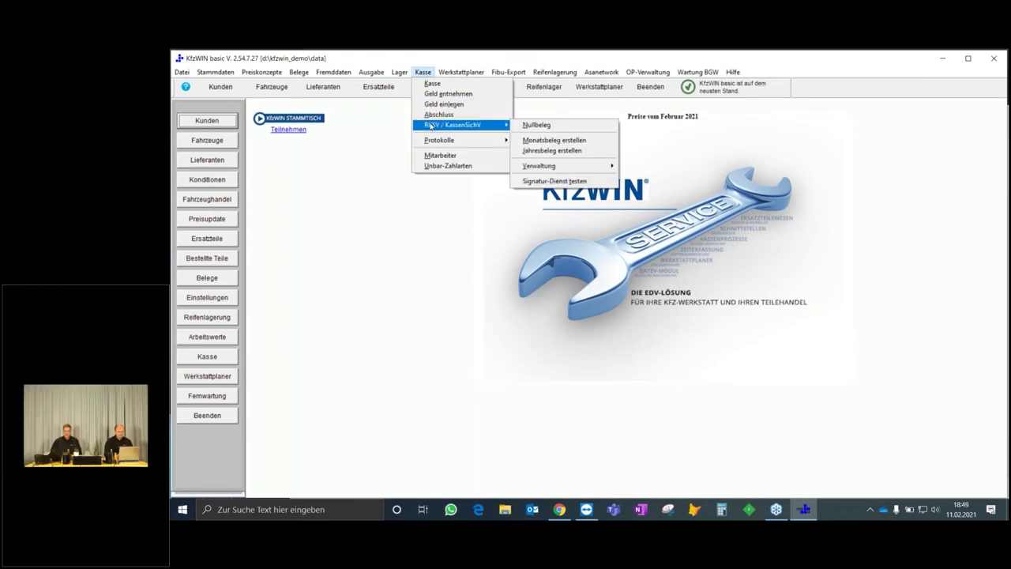
mouse_move(578, 167)
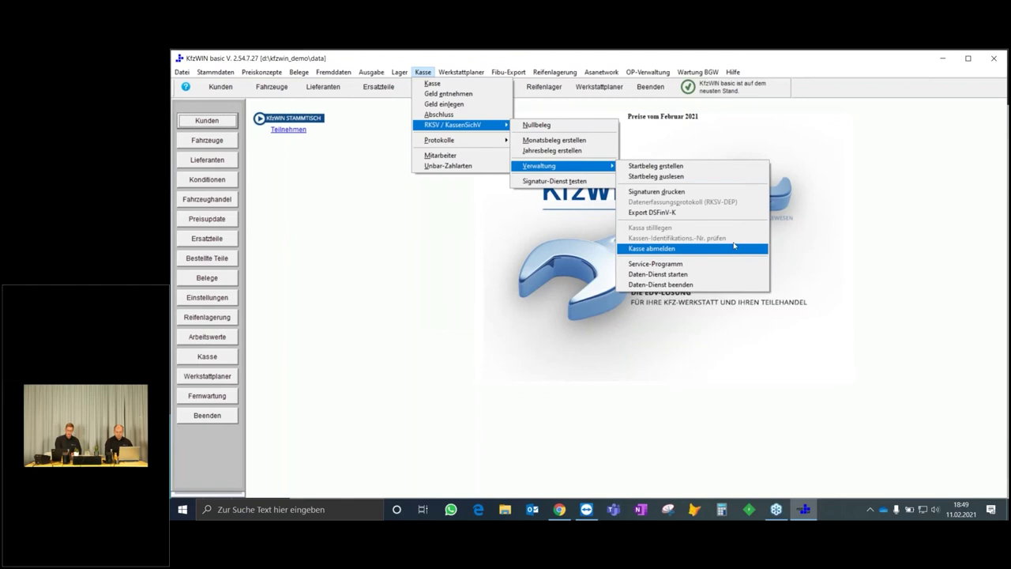
click(839, 129)
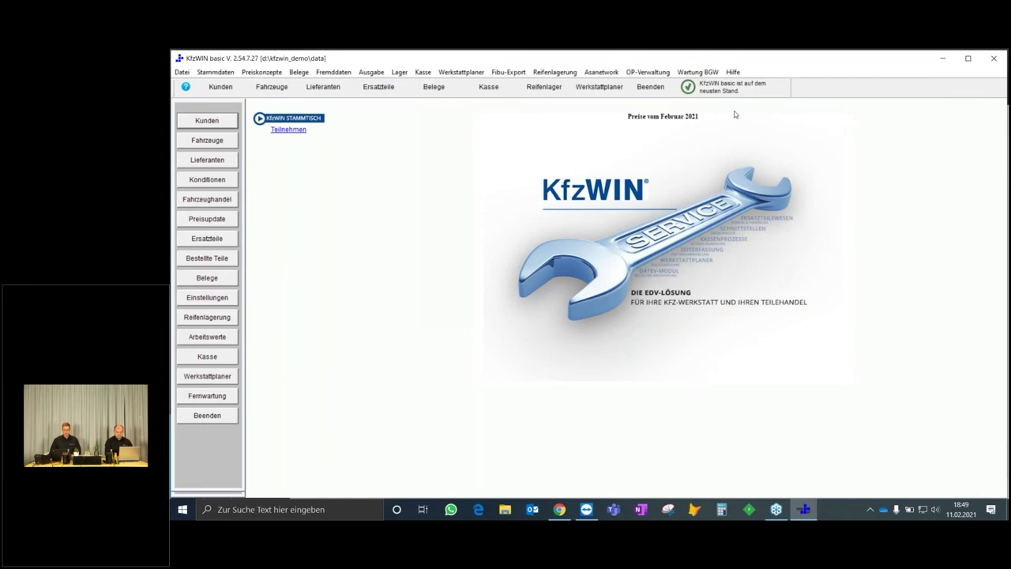
Open the cash register and sign in to Kasse 1 with the preselected employee.
click(425, 73)
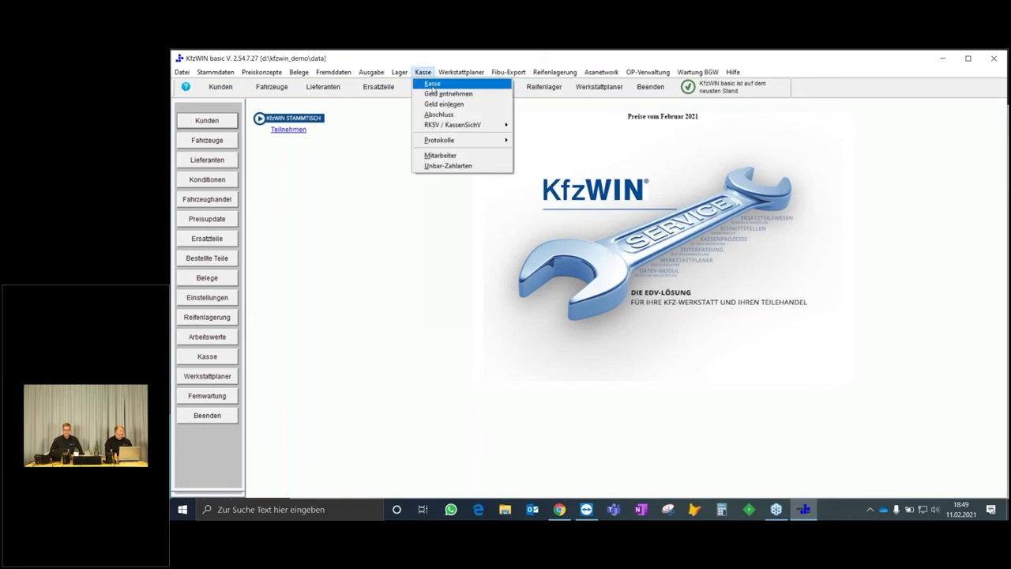
click(433, 87)
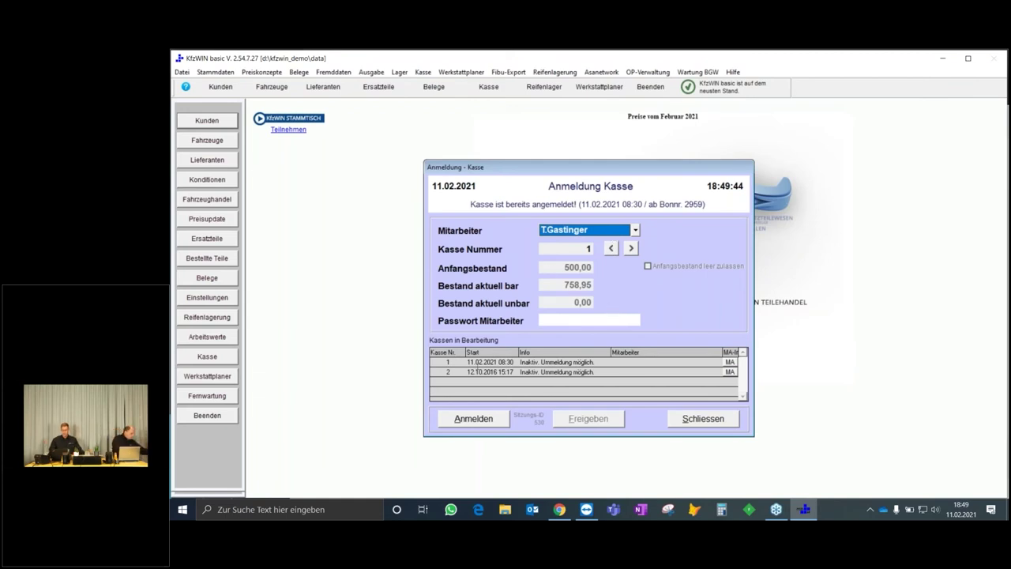
click(474, 419)
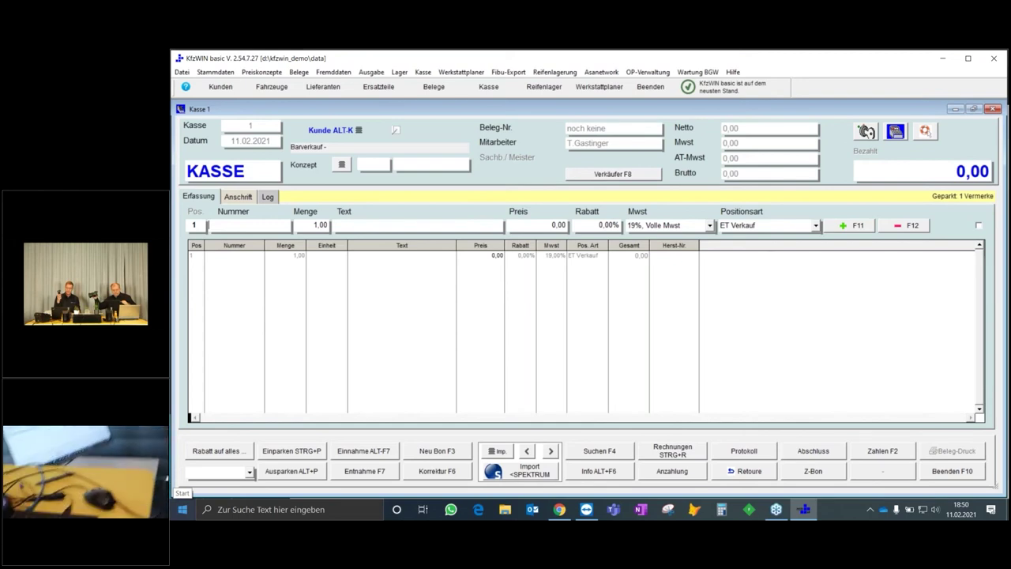
Enter article 5584742 as position 1 of the cash sale with a quantity of 2.
text(5584742)
key(Return)
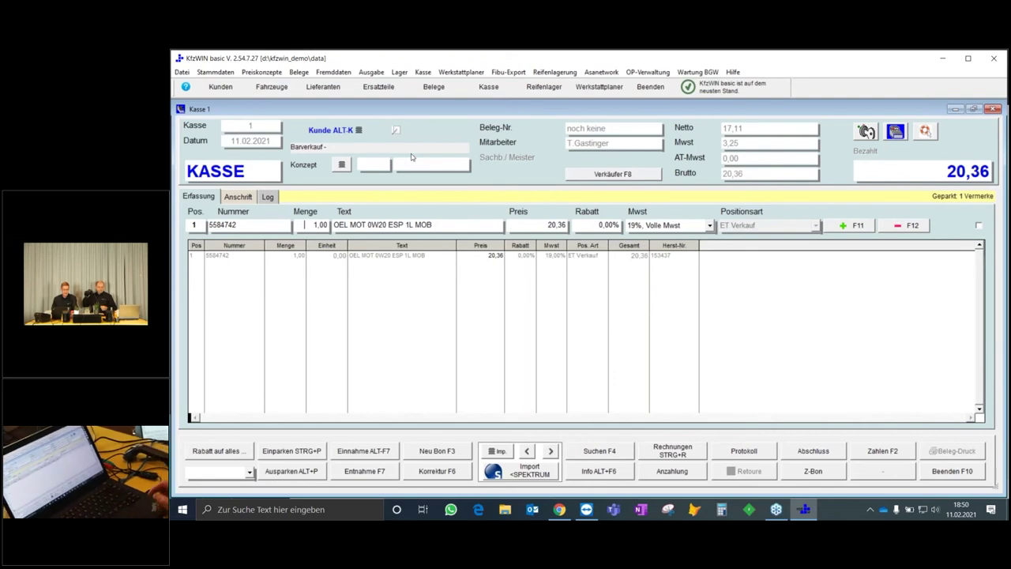
text(2)
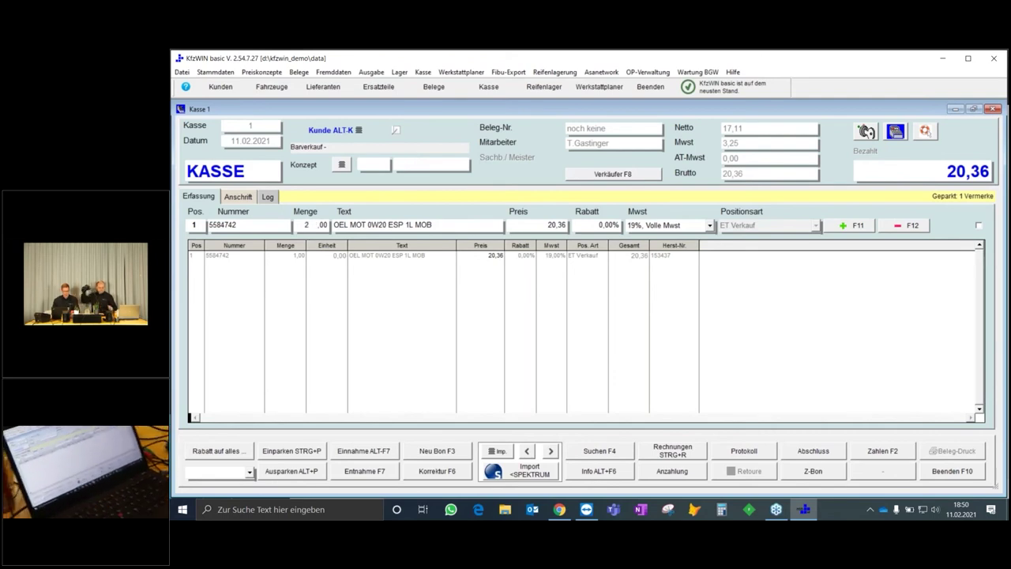
key(Return)
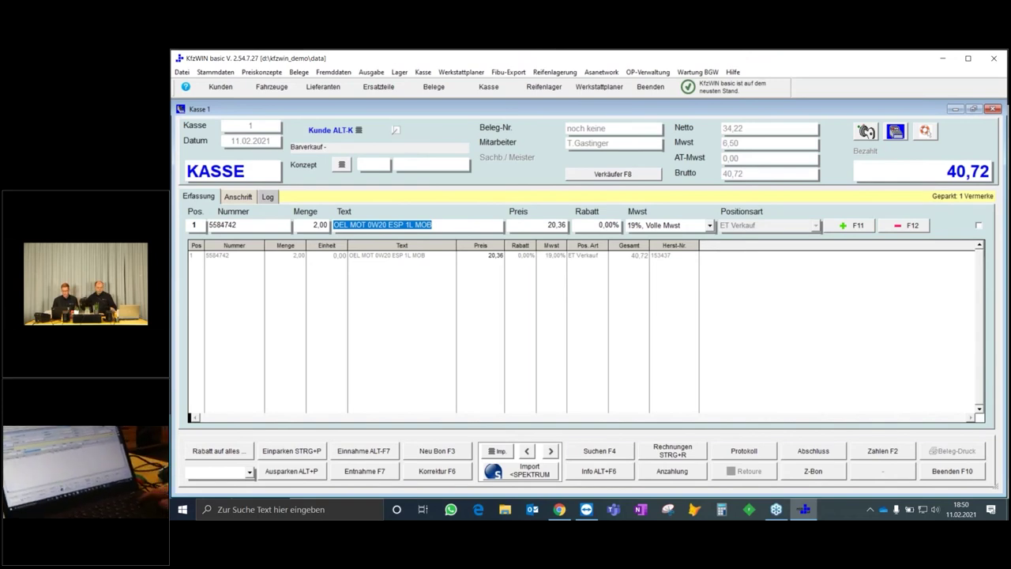
text(+)
key(BackSpace)
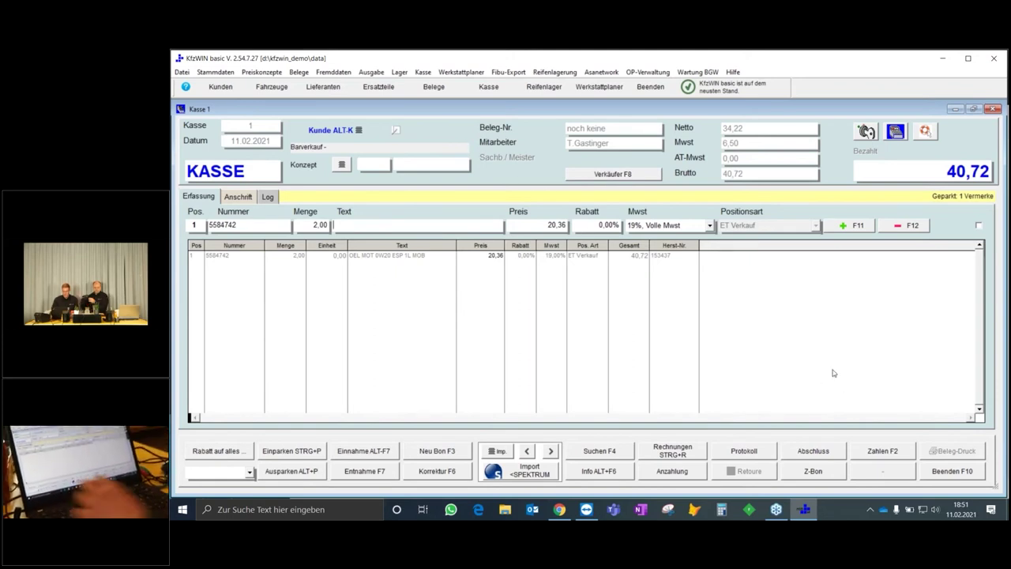
Book the sale as a cash payment (Bar) with 50,00 given and print one copy of the Kassenbon.
click(881, 453)
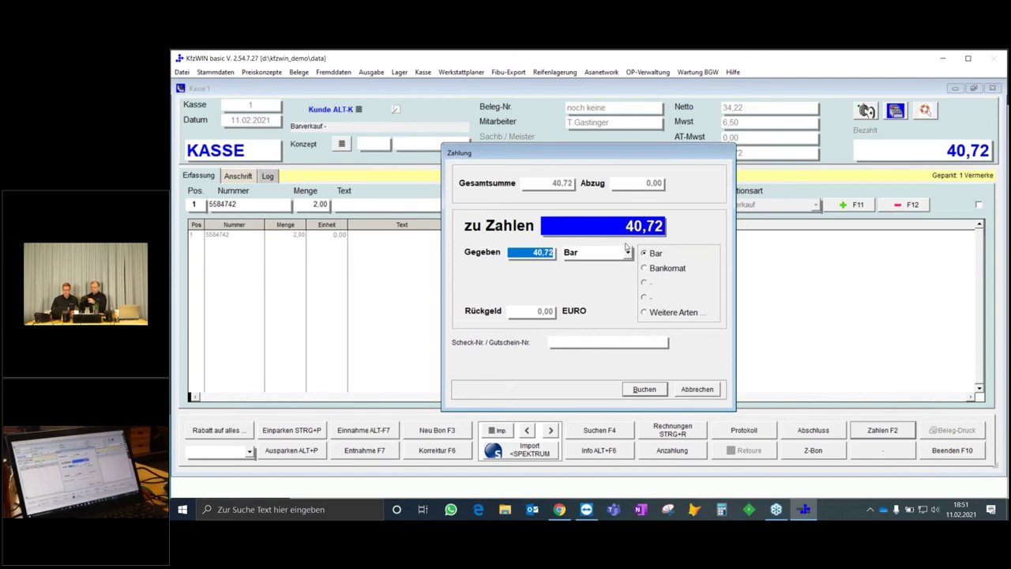
text(50)
key(BackSpace)
text(0 ,)
key(Tab)
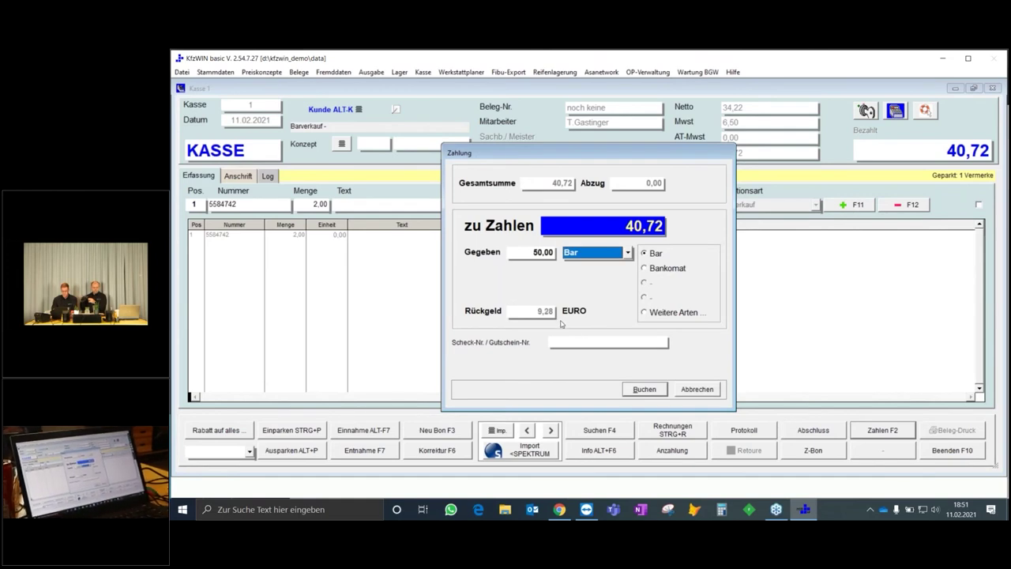
click(645, 393)
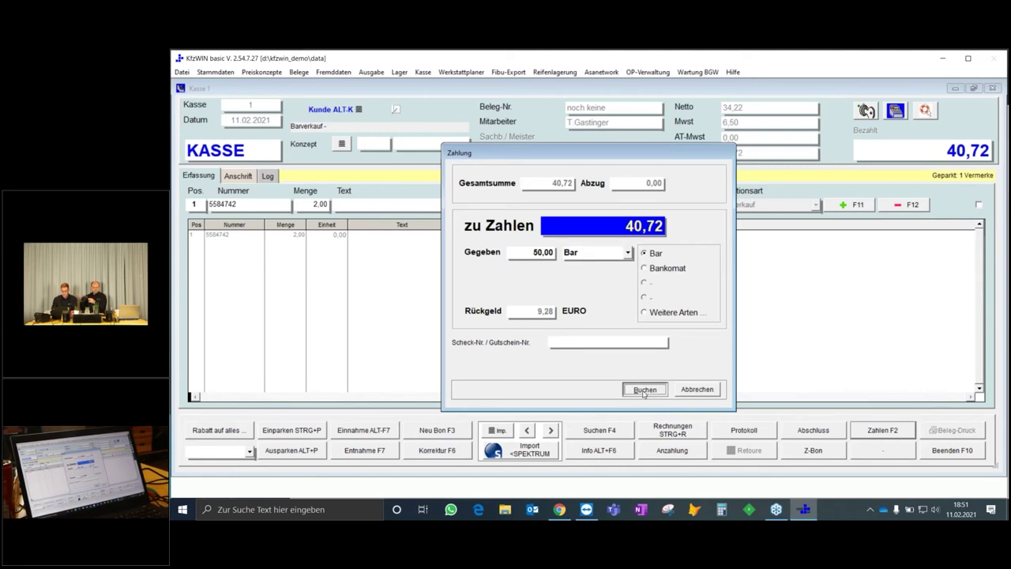
click(645, 390)
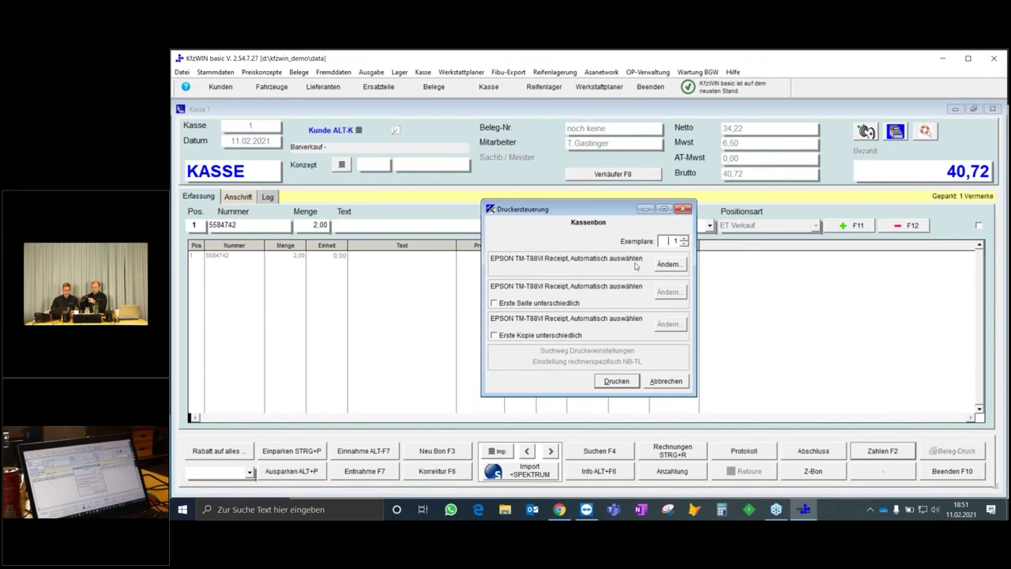
click(630, 381)
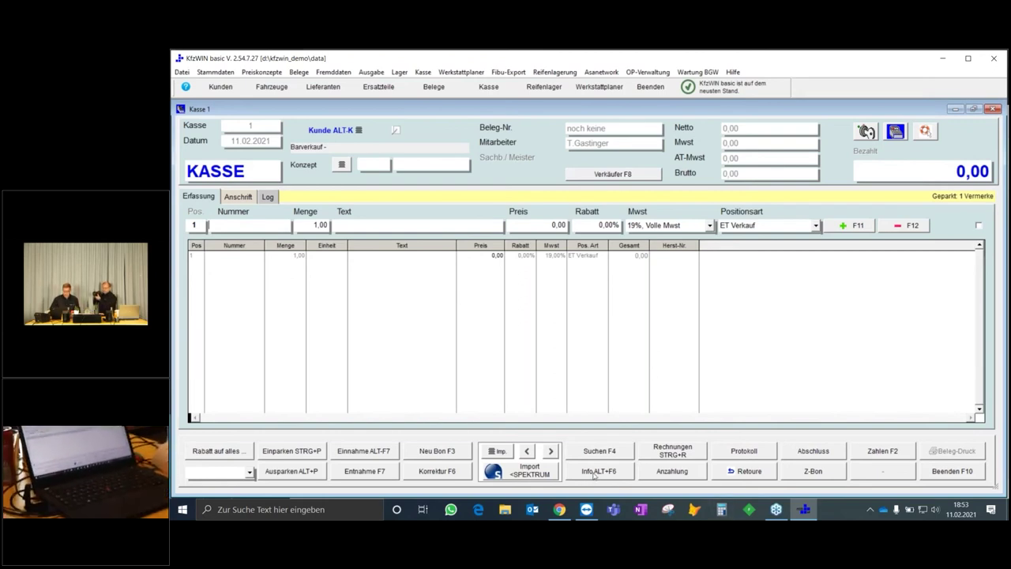
Switch to the fiskaltrust portal in Chrome, open the receipt journal of the TMKasse queue and refresh it.
click(560, 511)
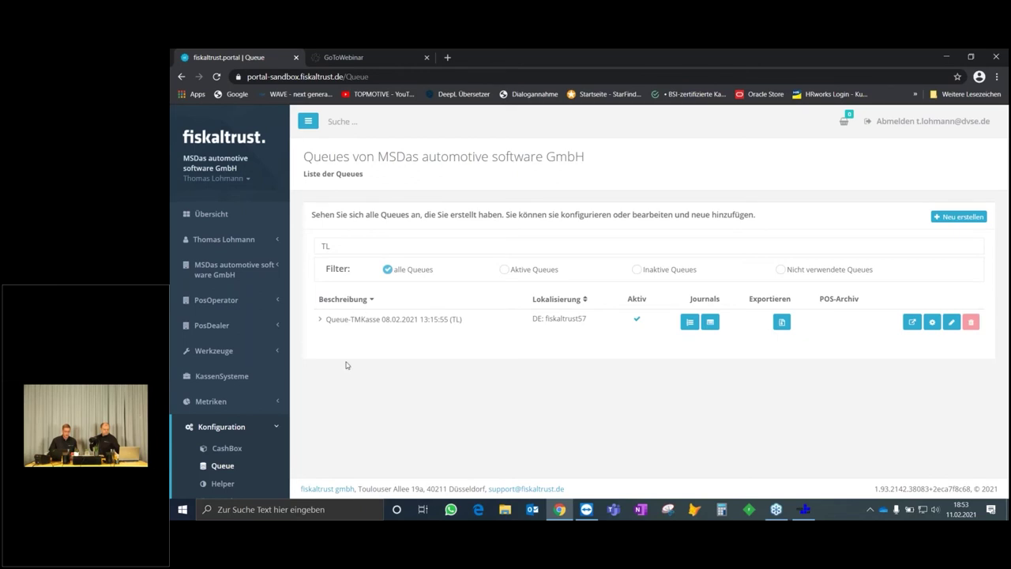
click(689, 324)
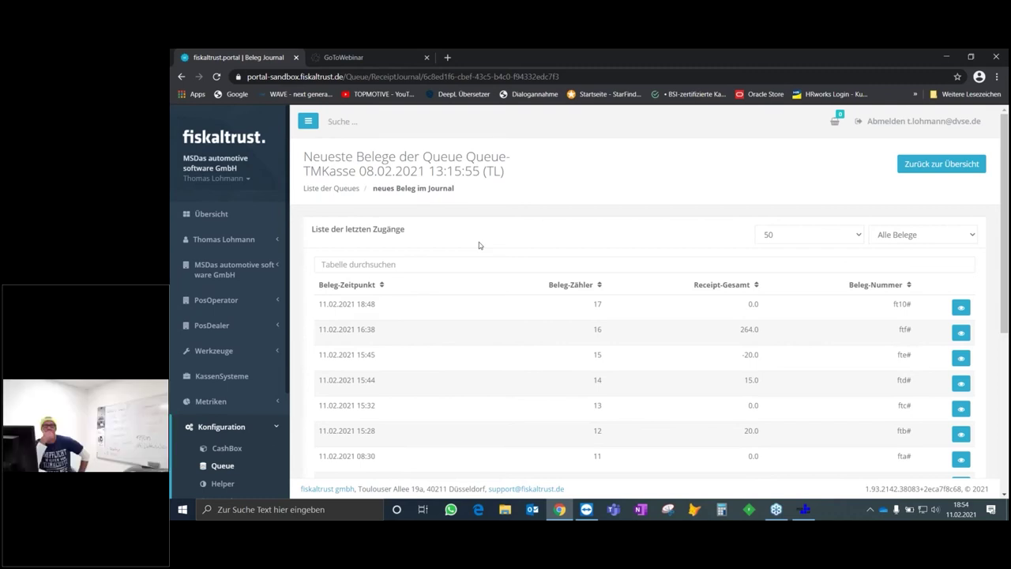
key(F5)
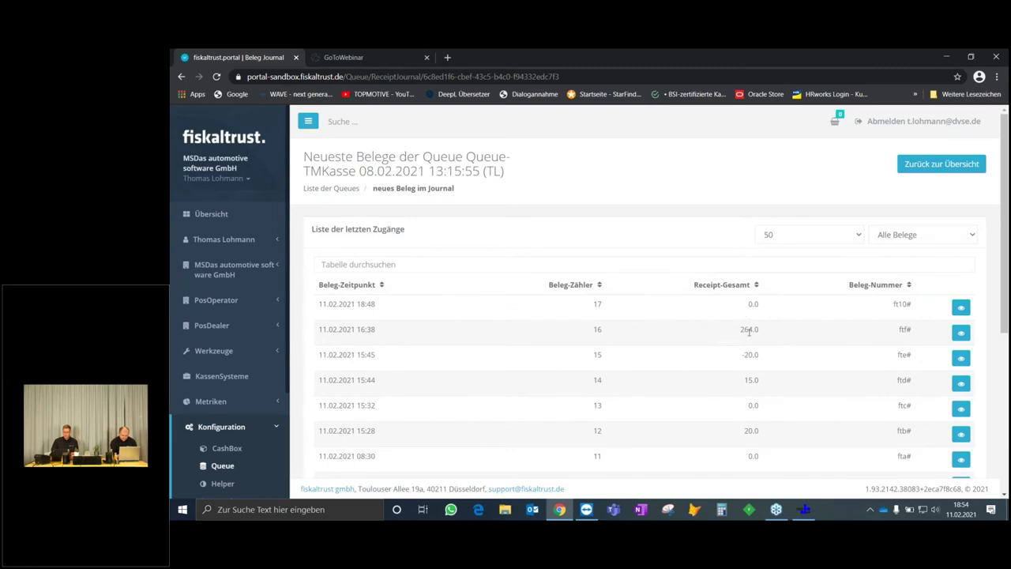
Open the 11.02.2021 16:38 receipt, examine its items, QR code and signature data, and return to the receipt journal.
click(961, 335)
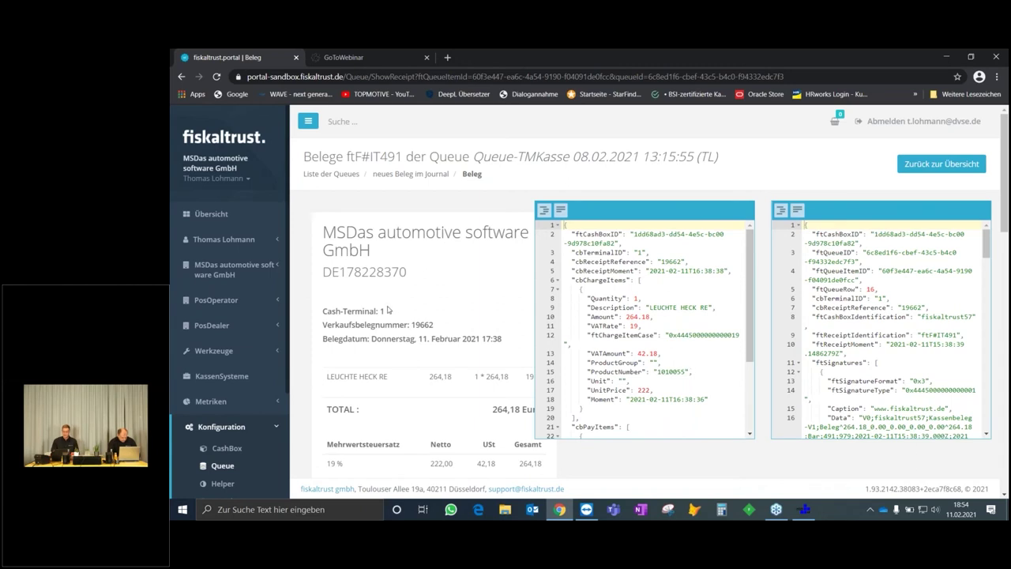
scroll(426, 282, down, 1)
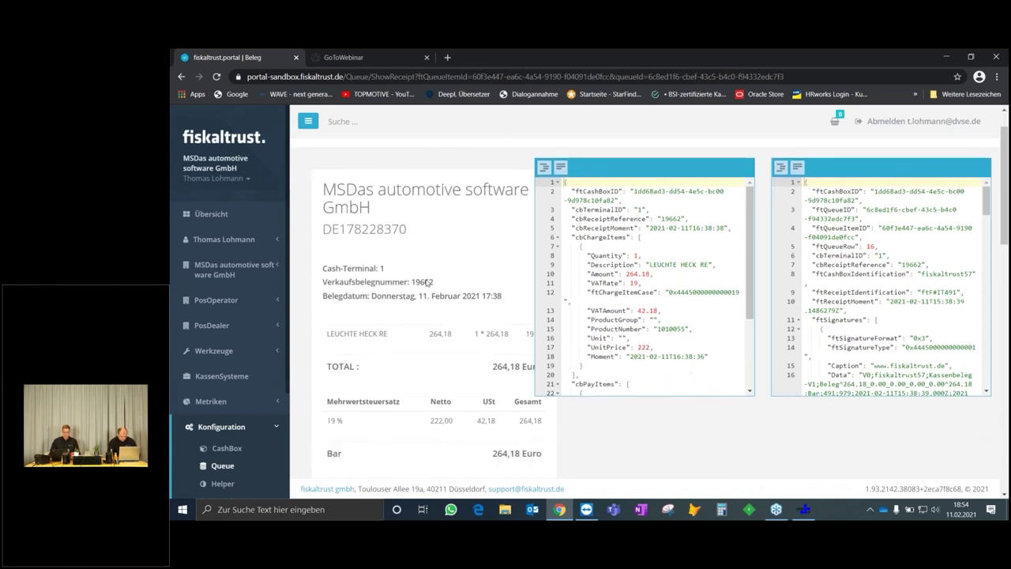
scroll(427, 282, down, 2)
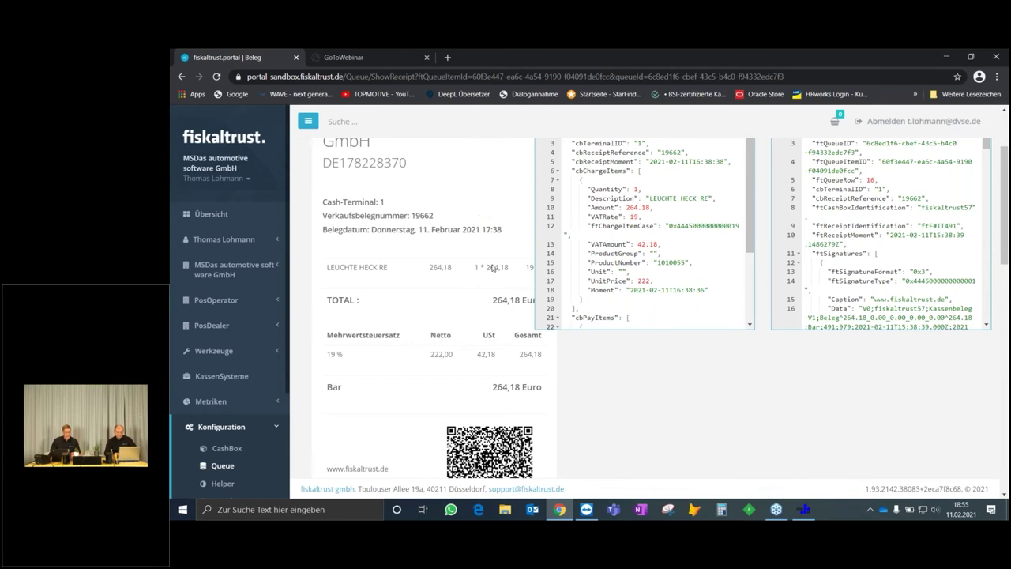
scroll(465, 315, down, 2)
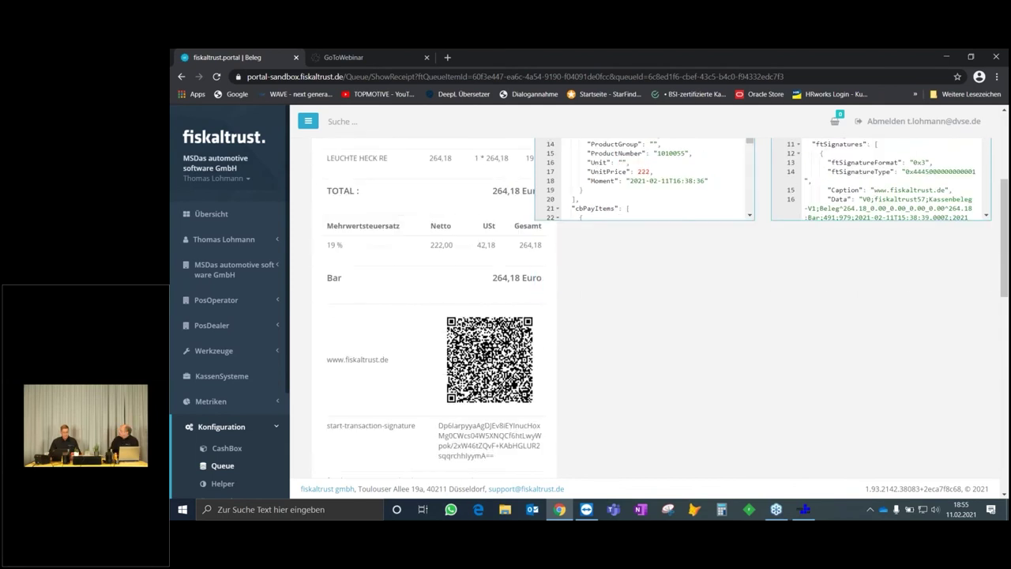
scroll(506, 368, down, 2)
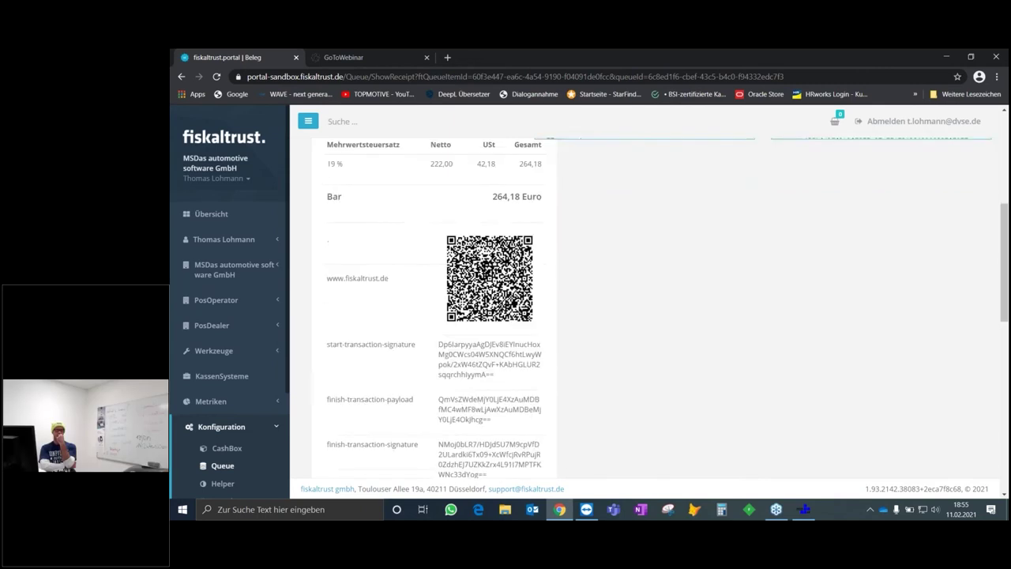
scroll(467, 303, down, 2)
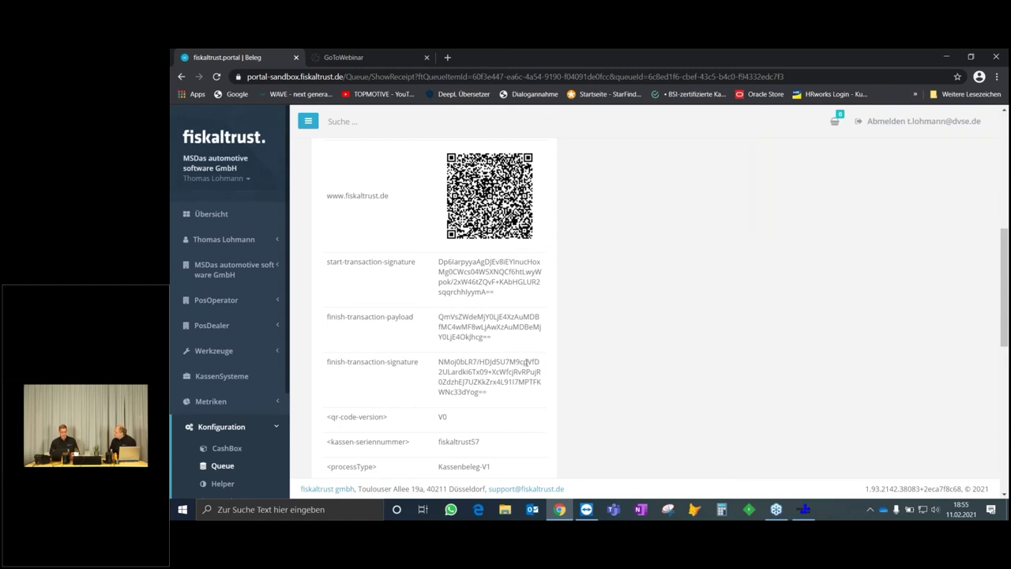
scroll(537, 314, down, 4)
scroll(527, 376, down, 6)
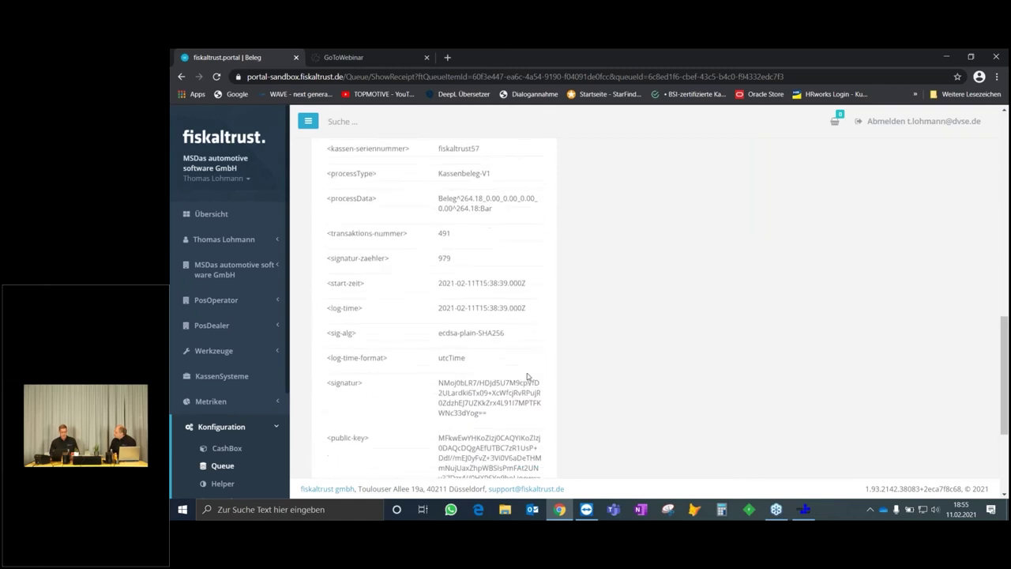
scroll(529, 373, down, 2)
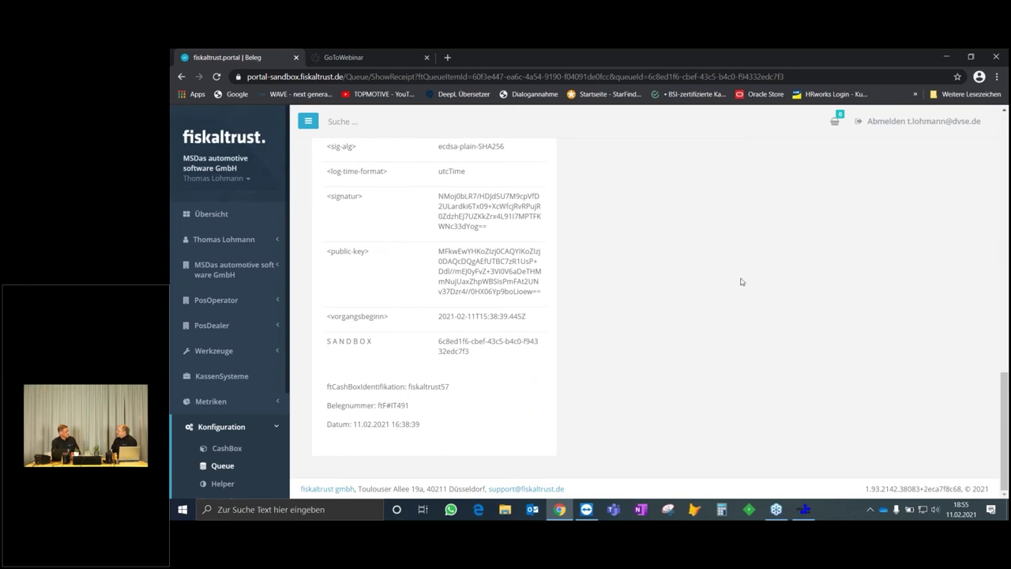
scroll(741, 281, up, 15)
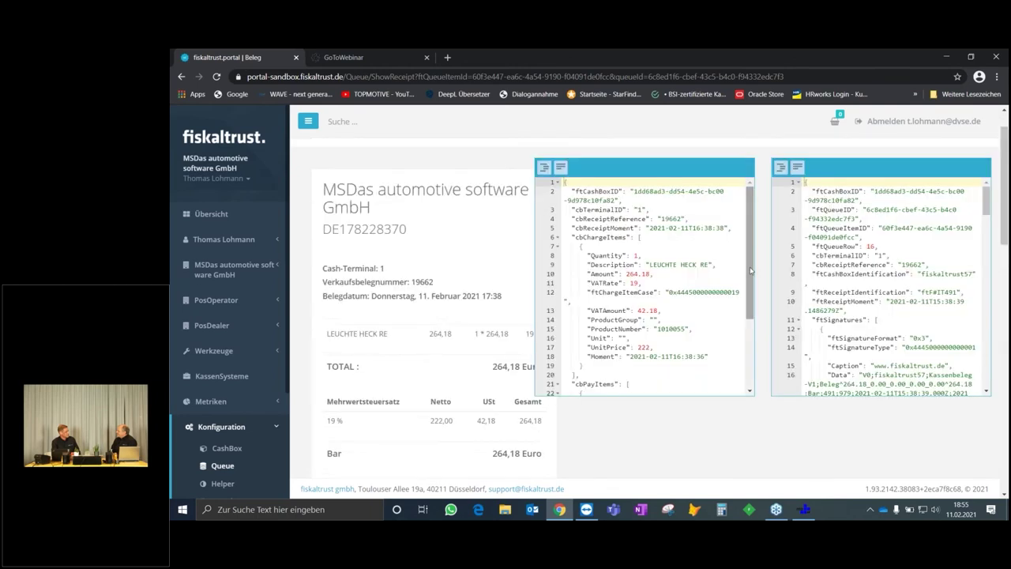
scroll(751, 271, up, 1)
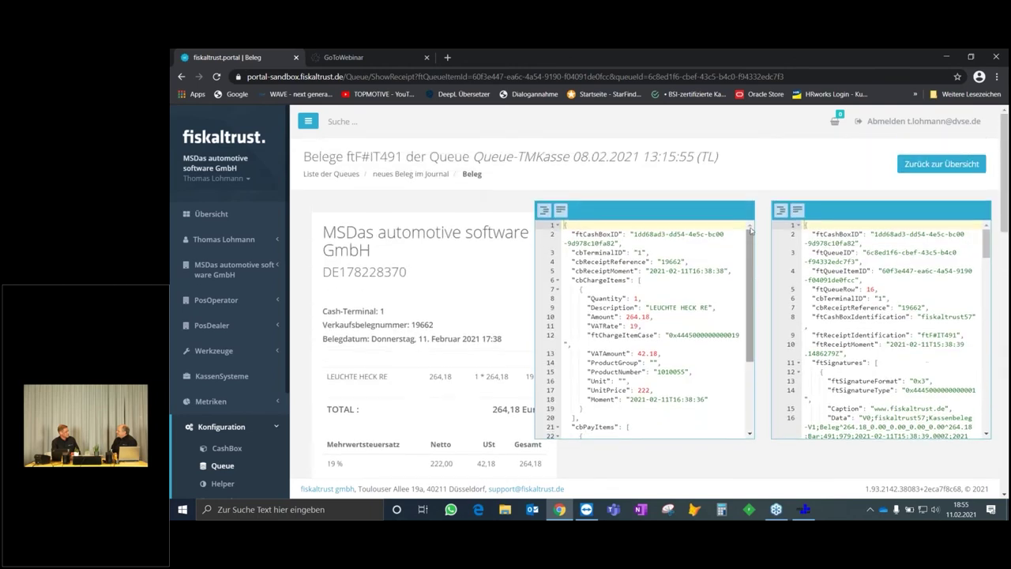
click(411, 175)
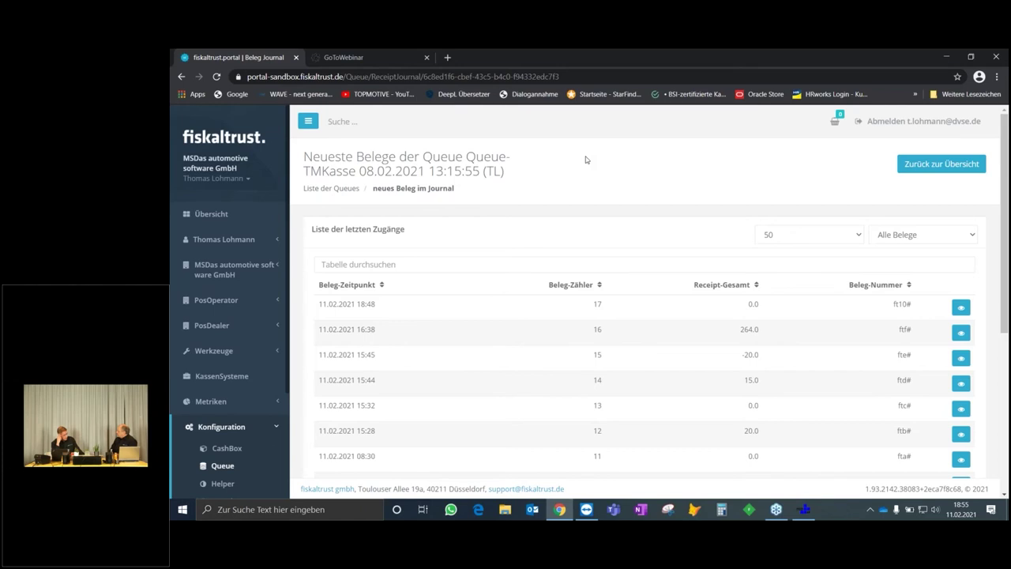
Switch to KfzWIN and close Kasse 1 with the option Beenden / Freigeben.
click(806, 511)
key(F10)
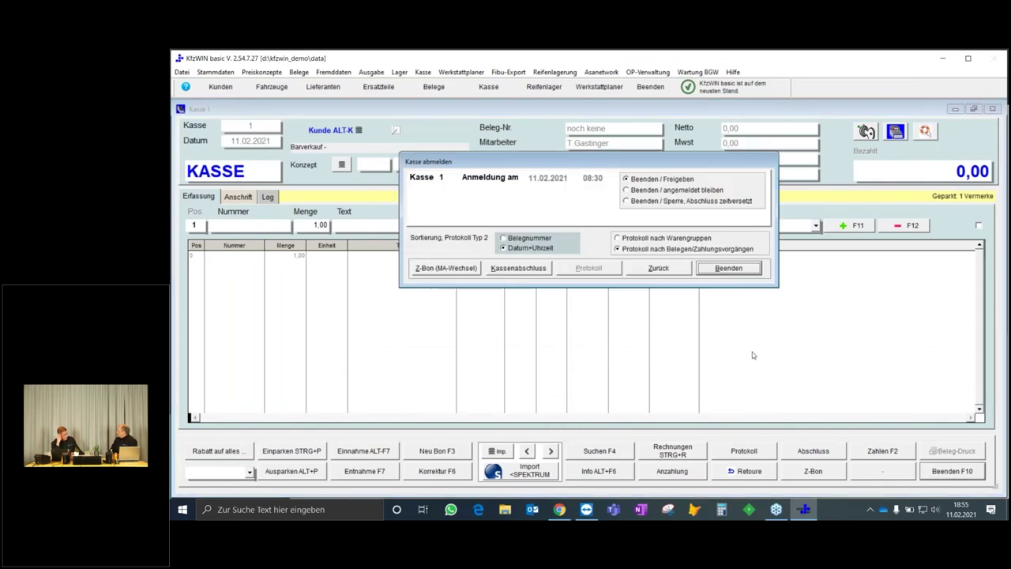
click(728, 268)
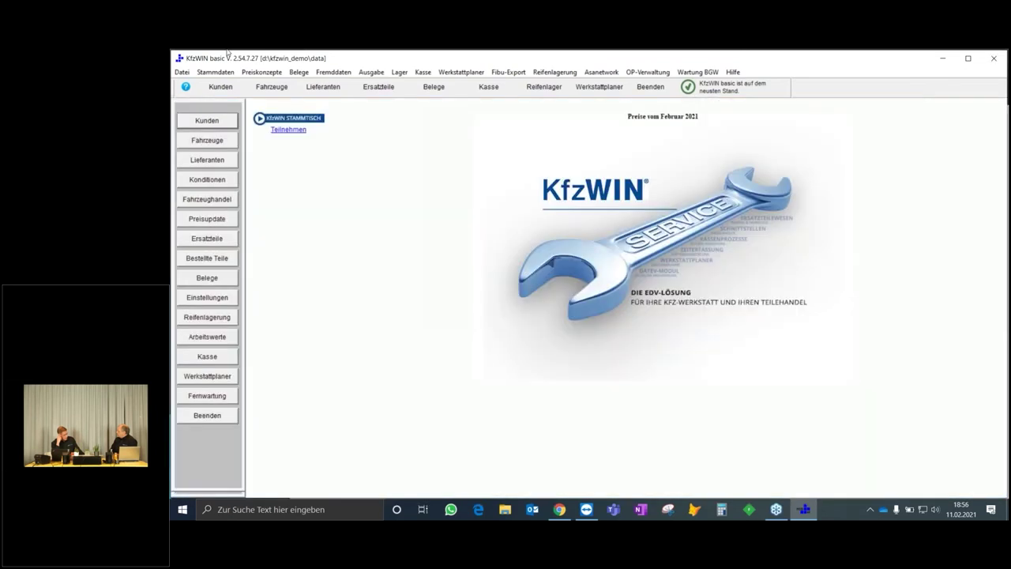
Open the Kassenbon form in the Formulardesigner, entering the designer password.
click(181, 72)
mouse_move(186, 85)
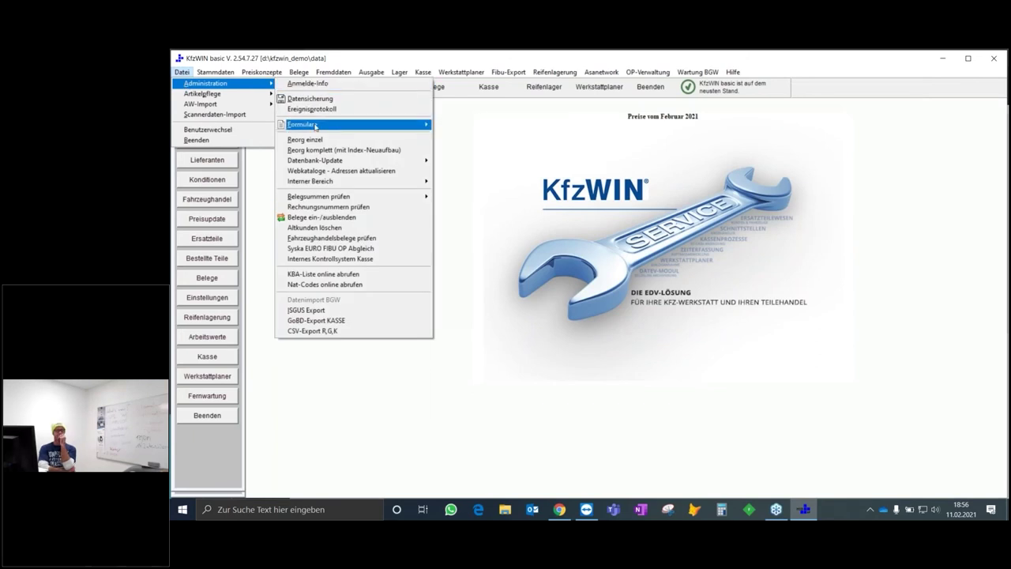
mouse_move(315, 126)
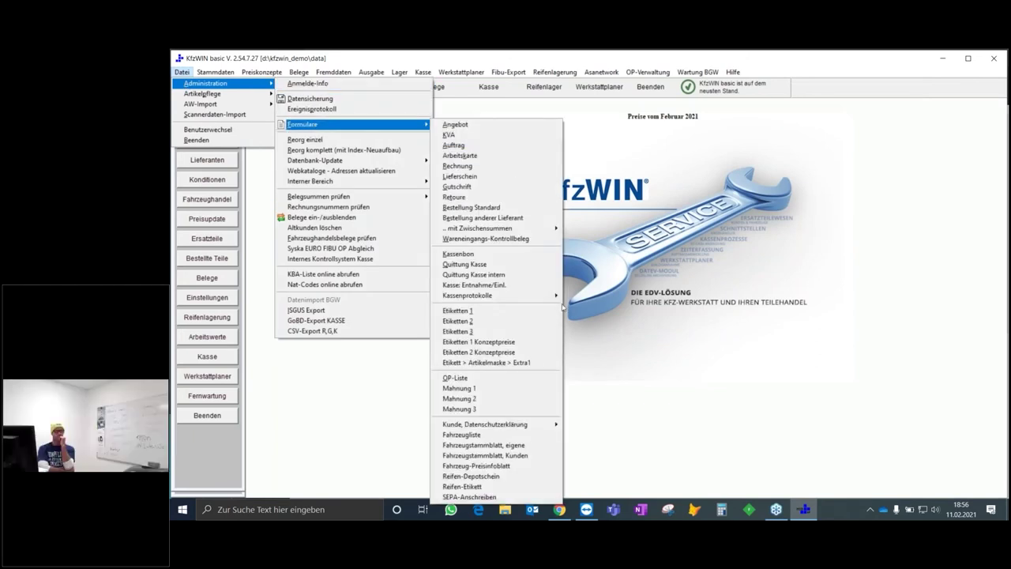
click(539, 254)
text(***)
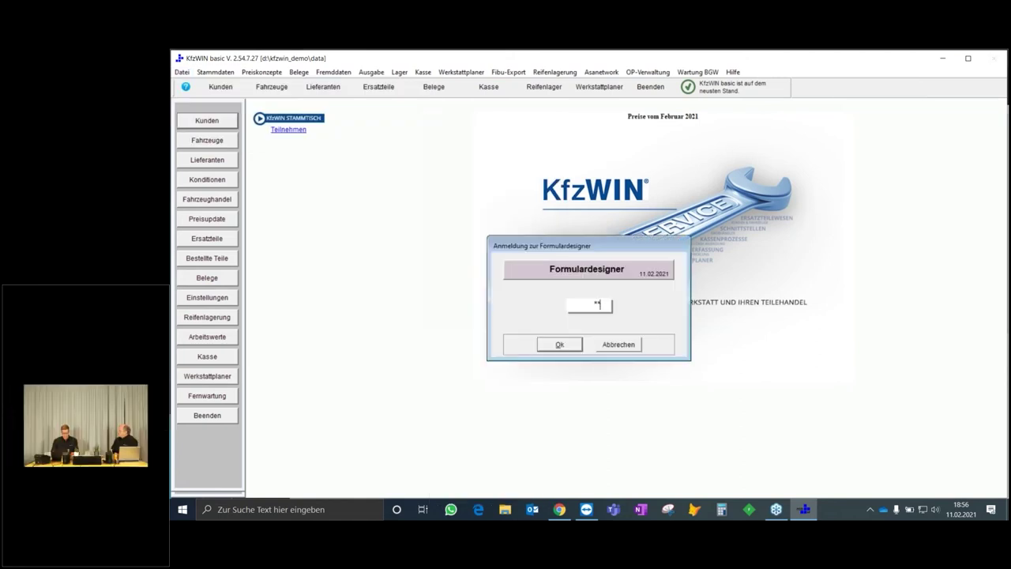
text(***)
key(Return)
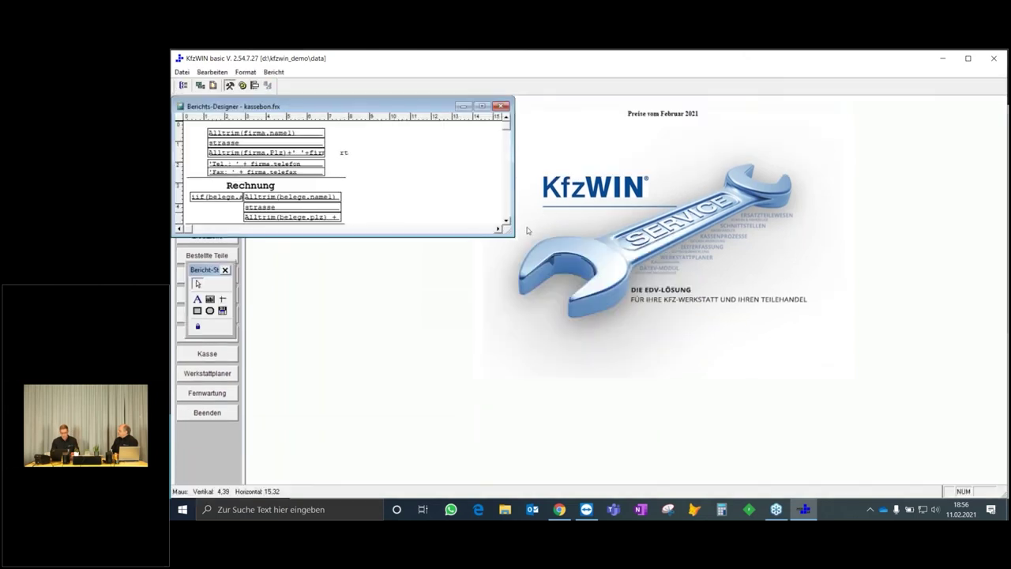
Maximize the kassebon.frx report and examine its totals and QR code area, moving the floating toolbox off the lower fields.
click(480, 109)
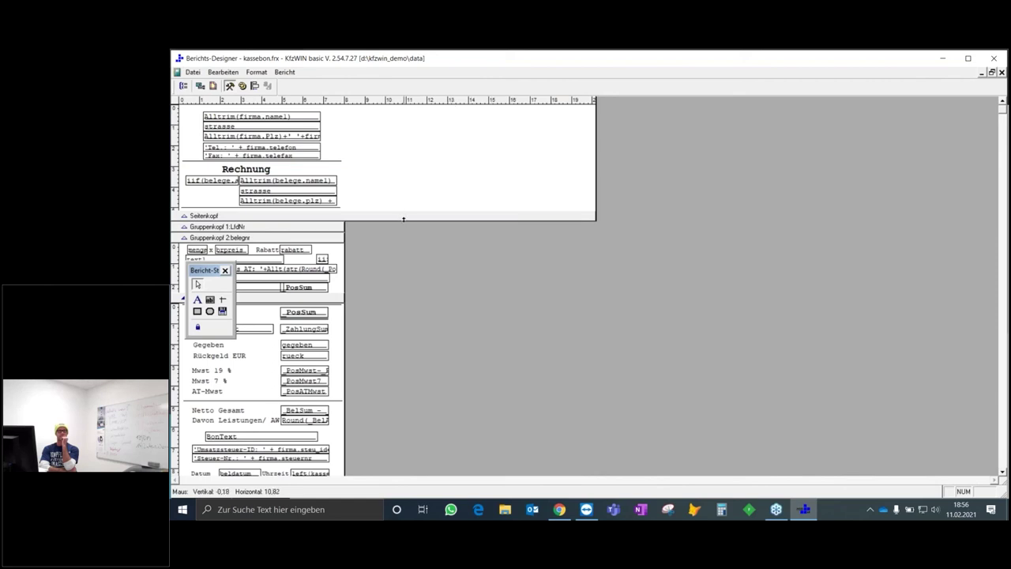
click(1002, 474)
scroll(549, 332, down, 4)
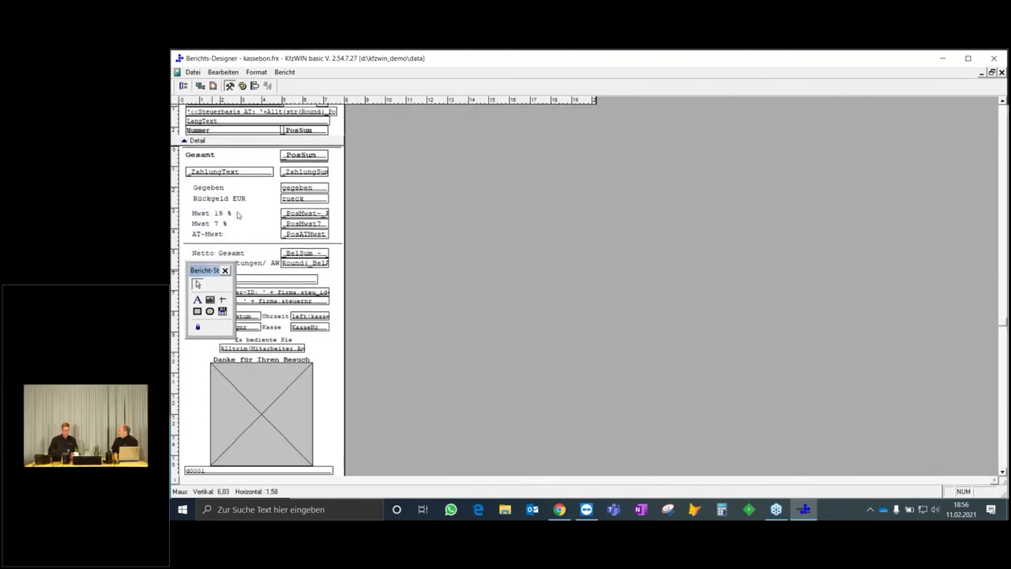
drag(207, 270, 220, 161)
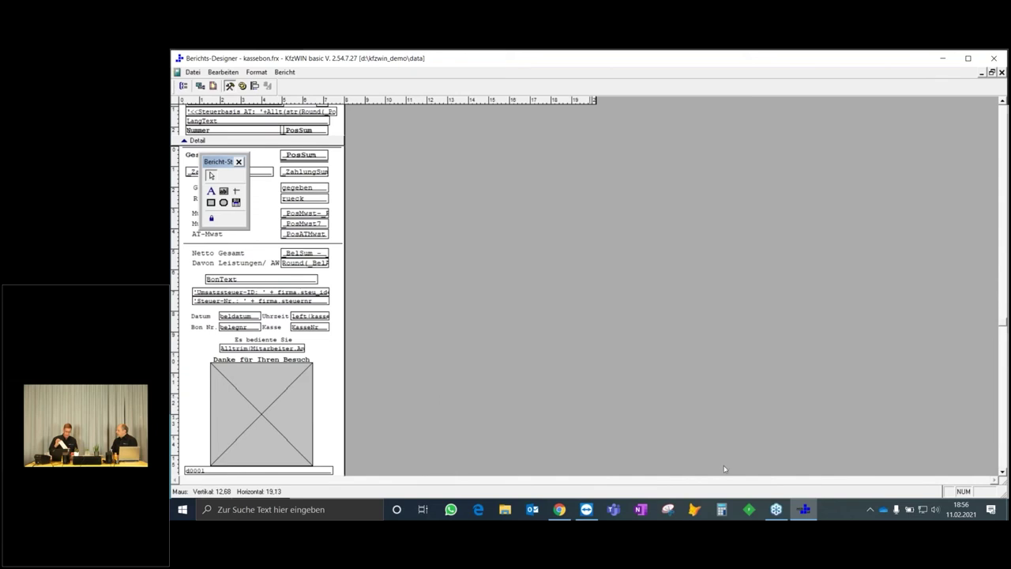
Examine the group footer fields at the end of the kassebon.frx report and close the Berichts-Designer.
scroll(375, 366, down, 3)
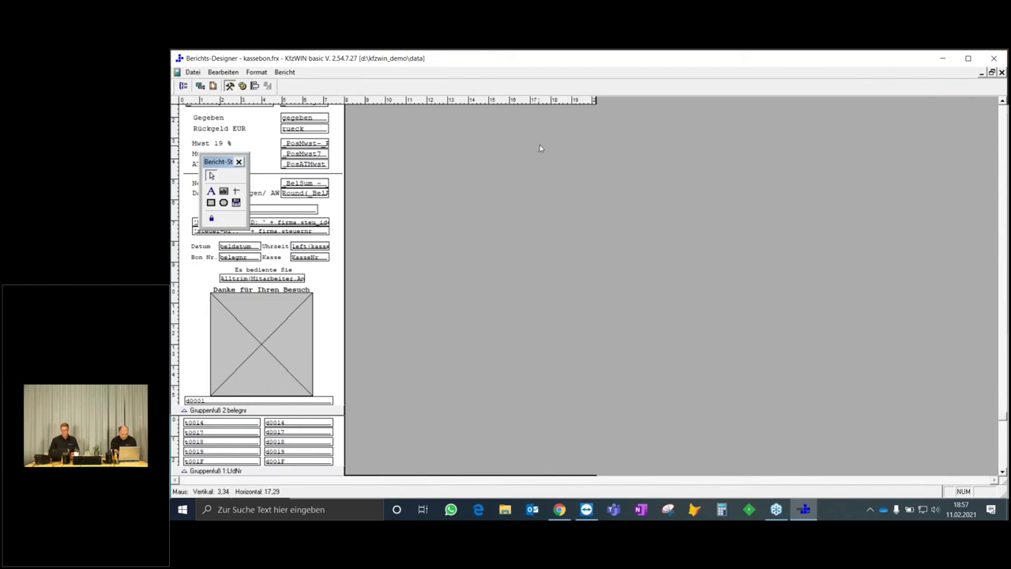
key(alt+F4)
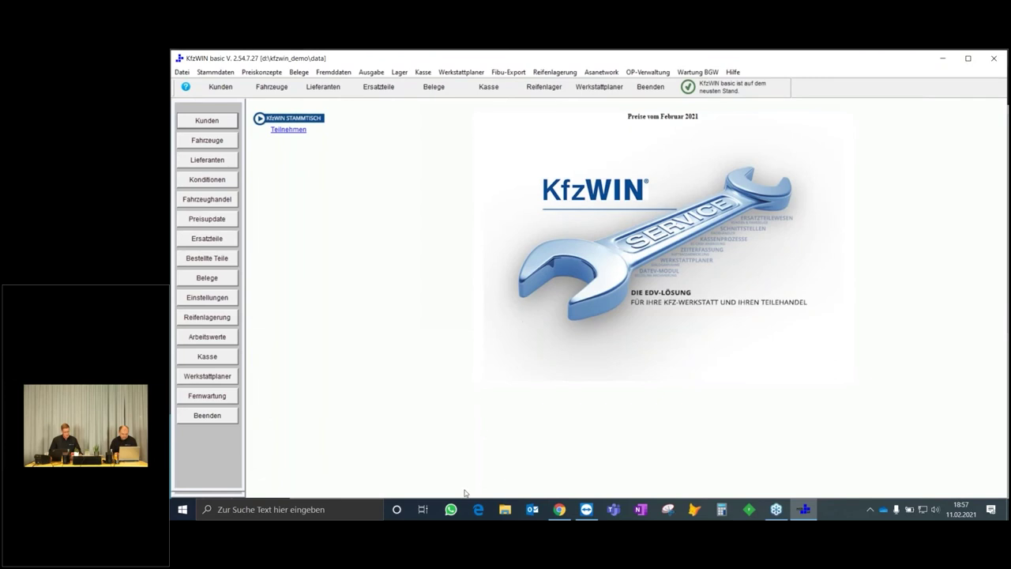
Switch to the fiskaltrust portal, open the 11.02.2021 18:51 receipt, examine its amounts, QR code and data, and return to the receipt journal.
click(559, 510)
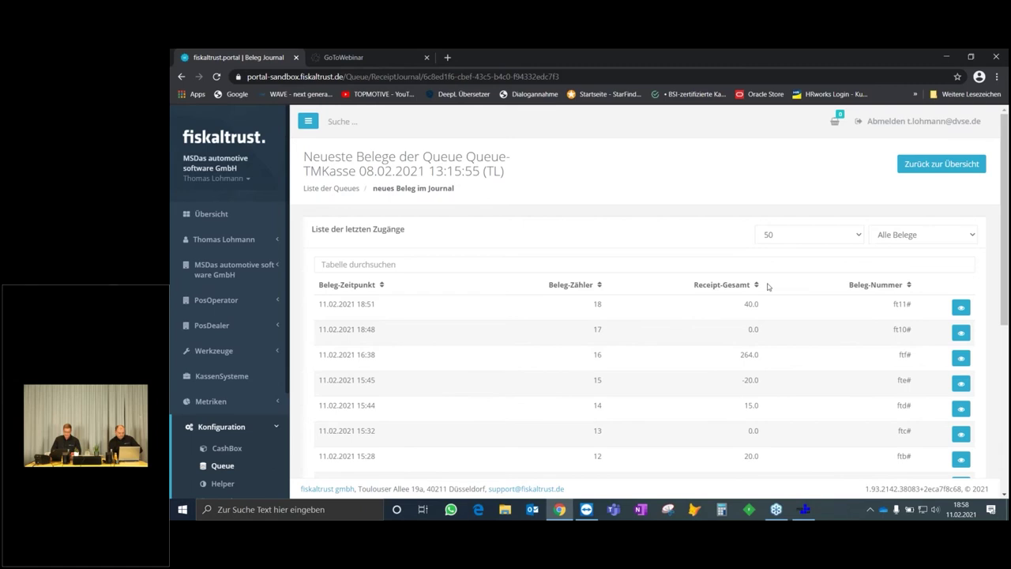
click(961, 307)
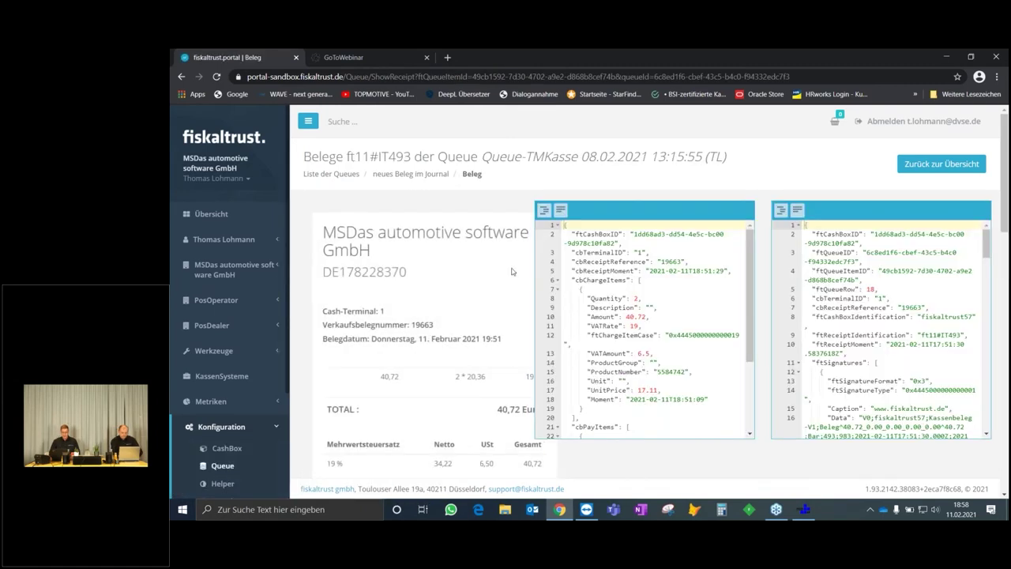
scroll(512, 272, down, 2)
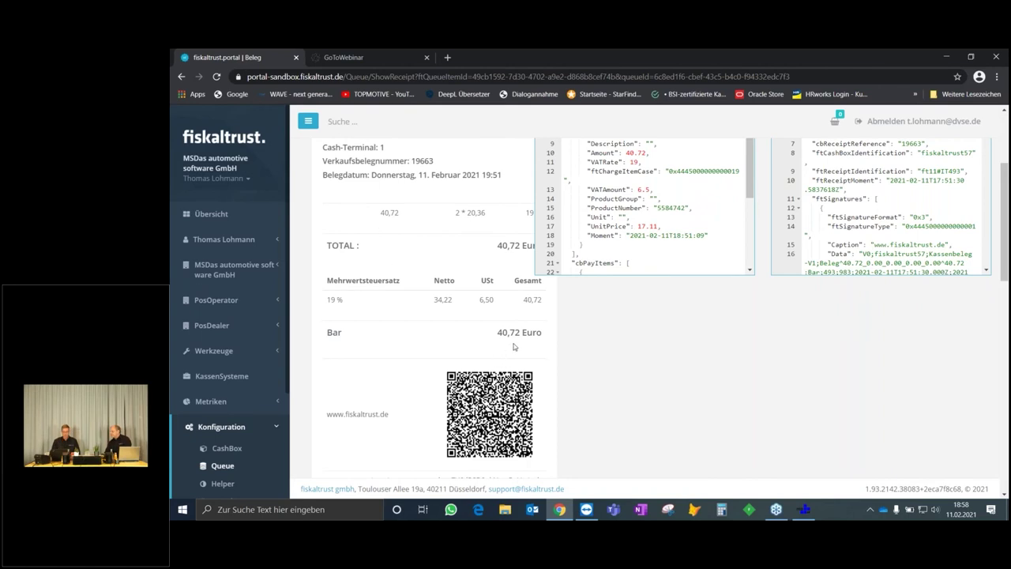
scroll(521, 370, down, 4)
scroll(521, 375, up, 4)
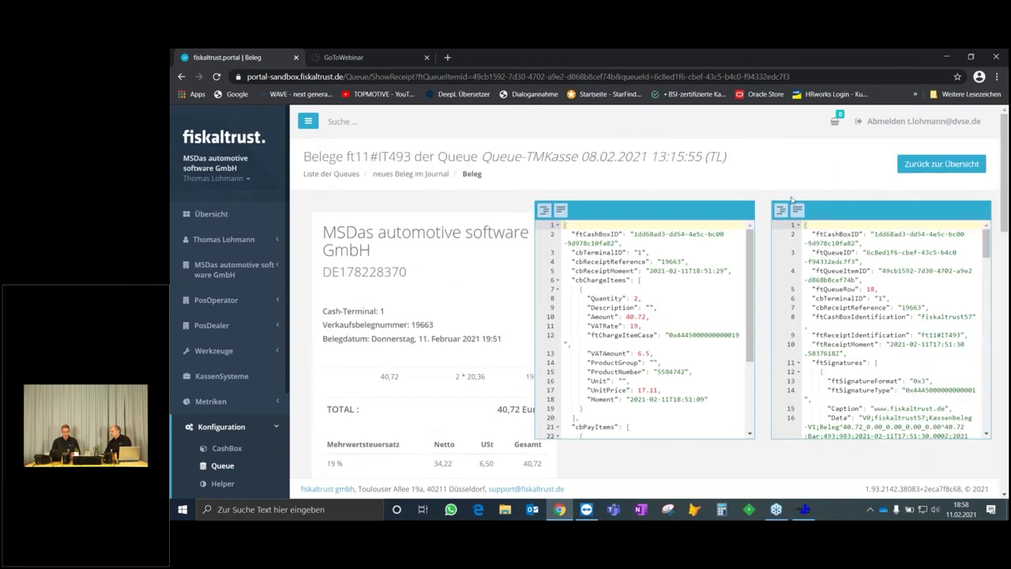
click(919, 166)
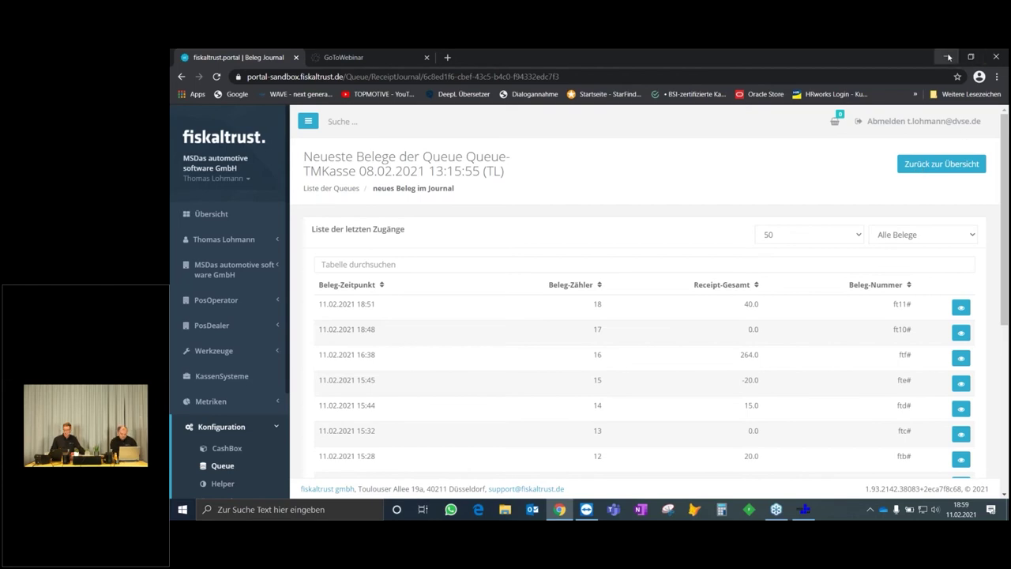
Switch back to KfzWIN and sign in to Kasse 1 with the preset employee.
click(805, 510)
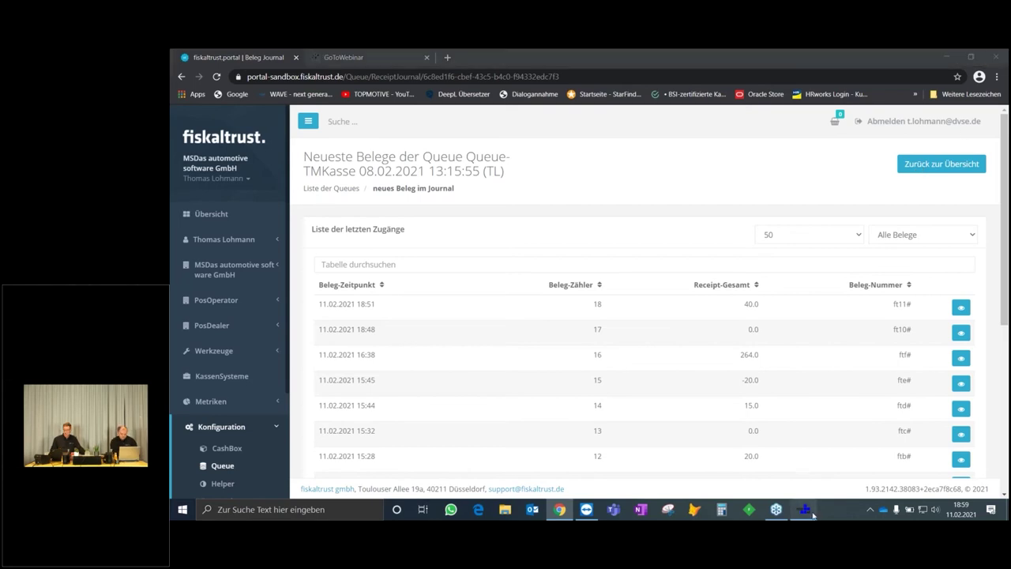
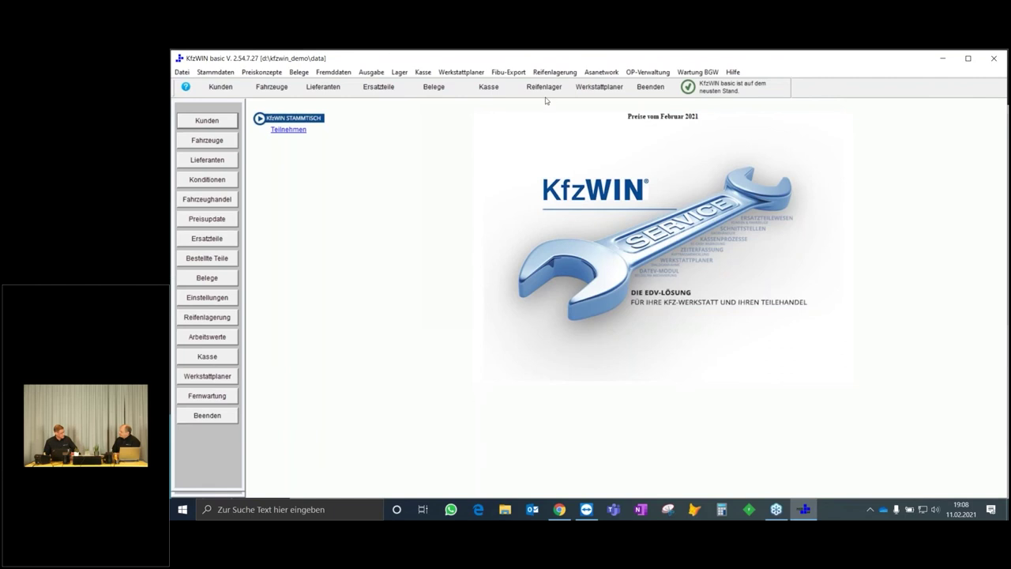
click(421, 72)
click(437, 83)
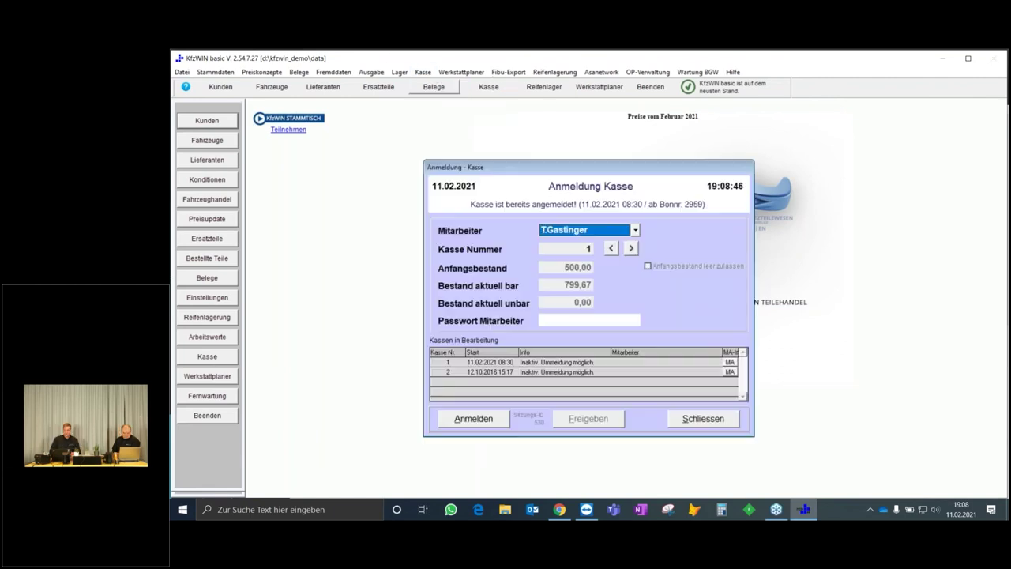
click(470, 420)
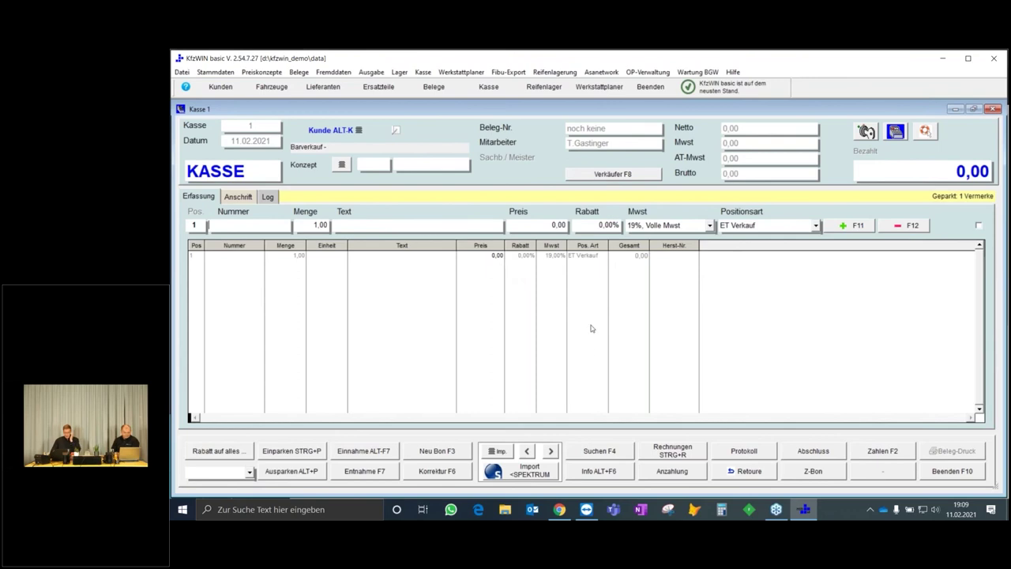
List the open invoices without presetting an invoice number, maximize the list and select the invoice dated 01.10.2020 for payment.
click(681, 452)
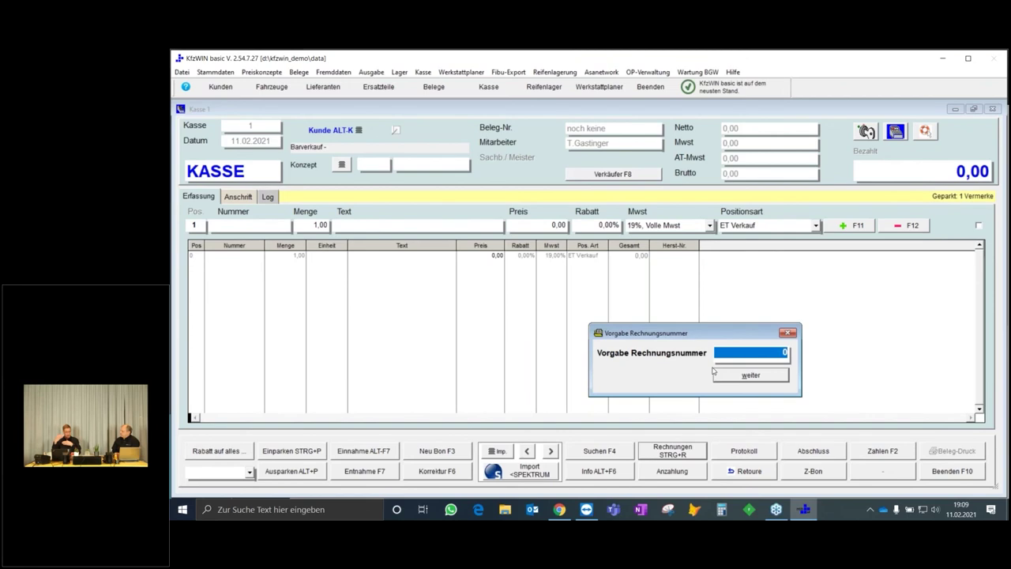
click(728, 376)
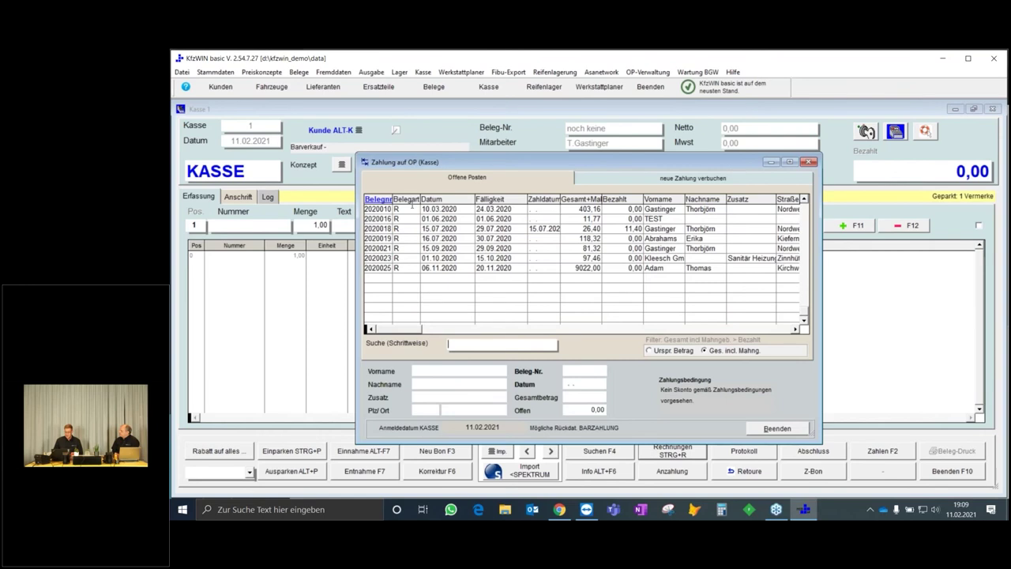
click(790, 162)
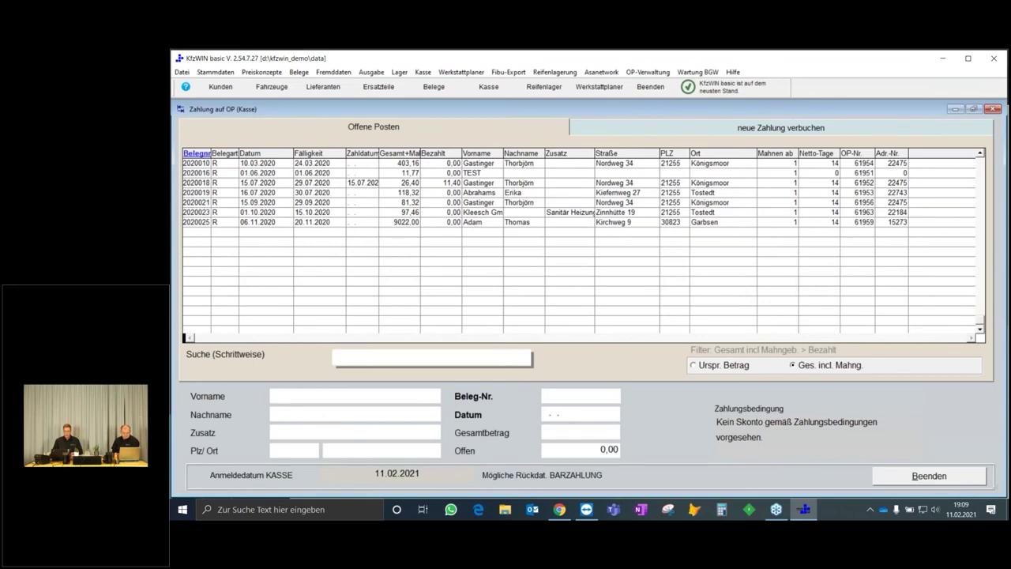
click(363, 227)
click(278, 212)
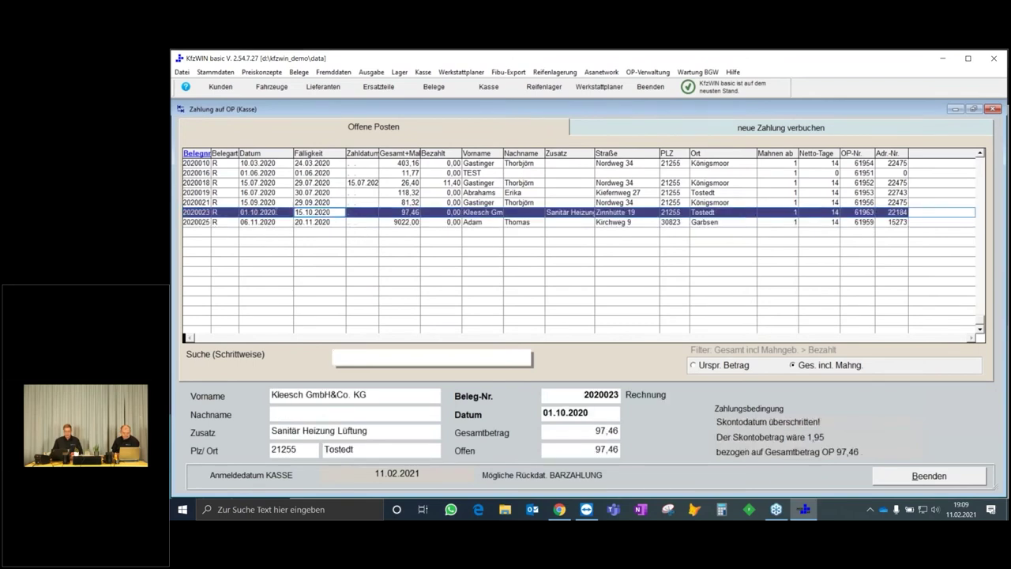
double_click(281, 212)
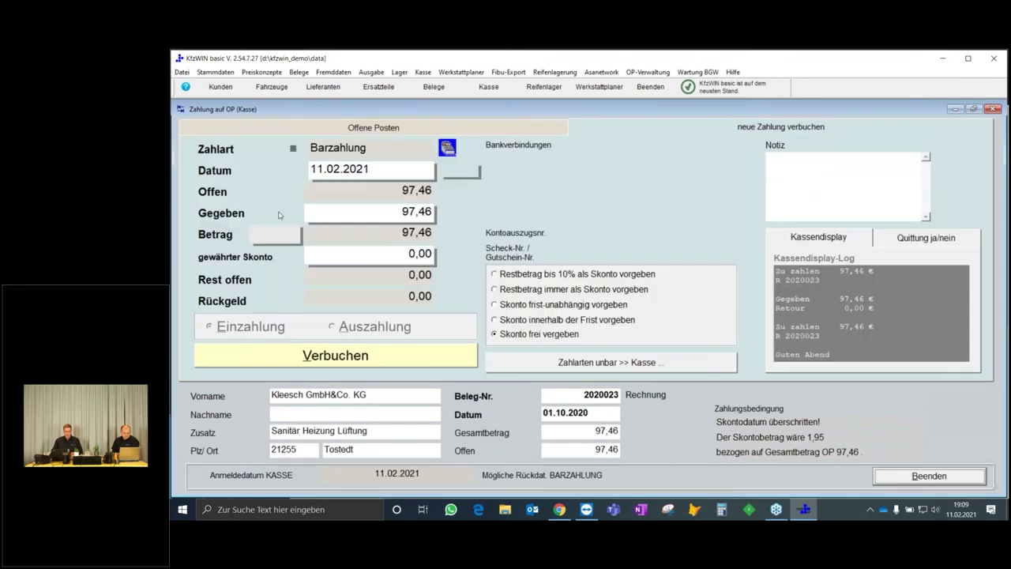
Book the invoice's full 97,46 as a Barzahlung and return to the Kasse 1 entry screen.
click(294, 150)
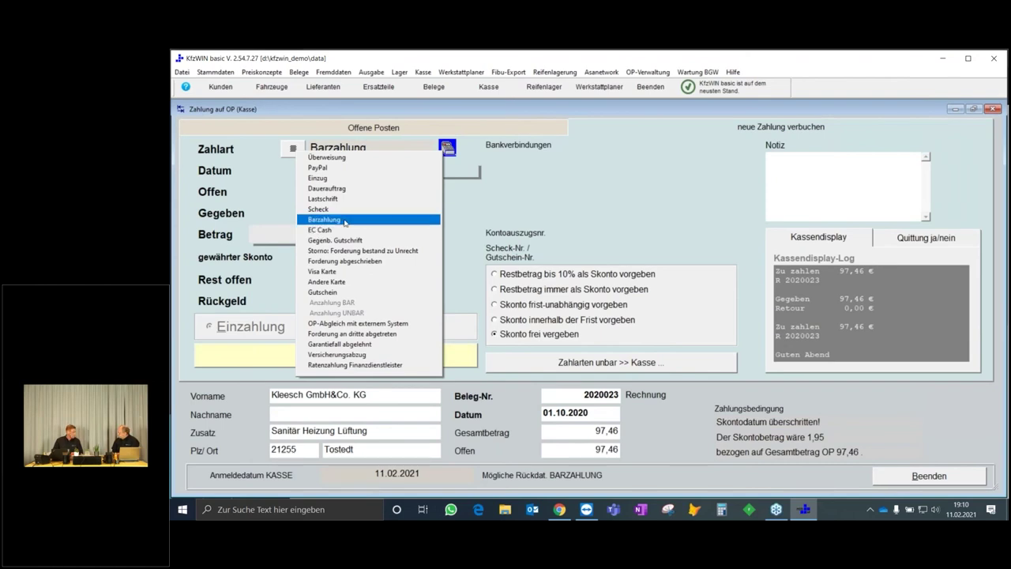
click(345, 220)
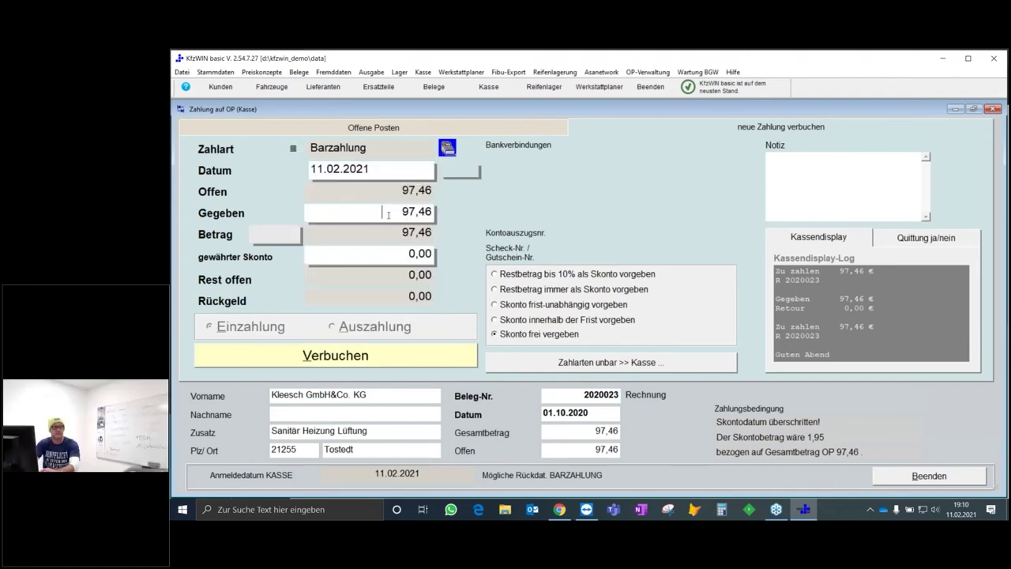
click(383, 212)
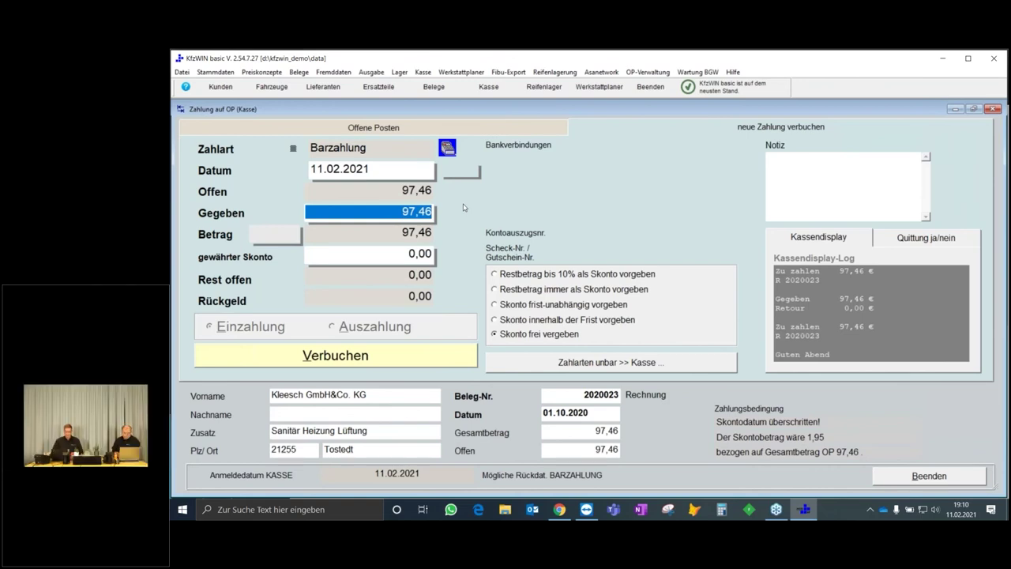
click(434, 360)
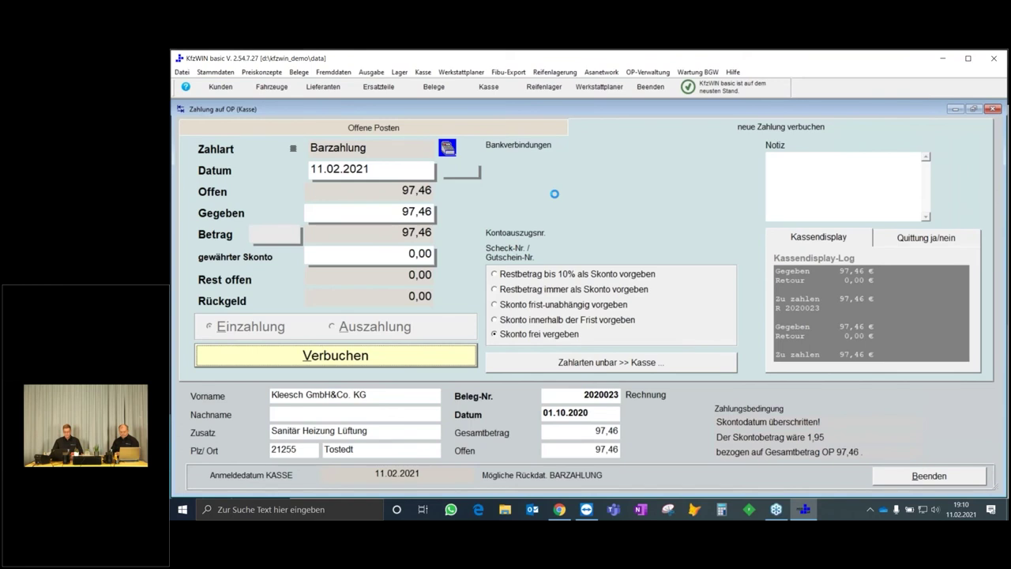
click(618, 381)
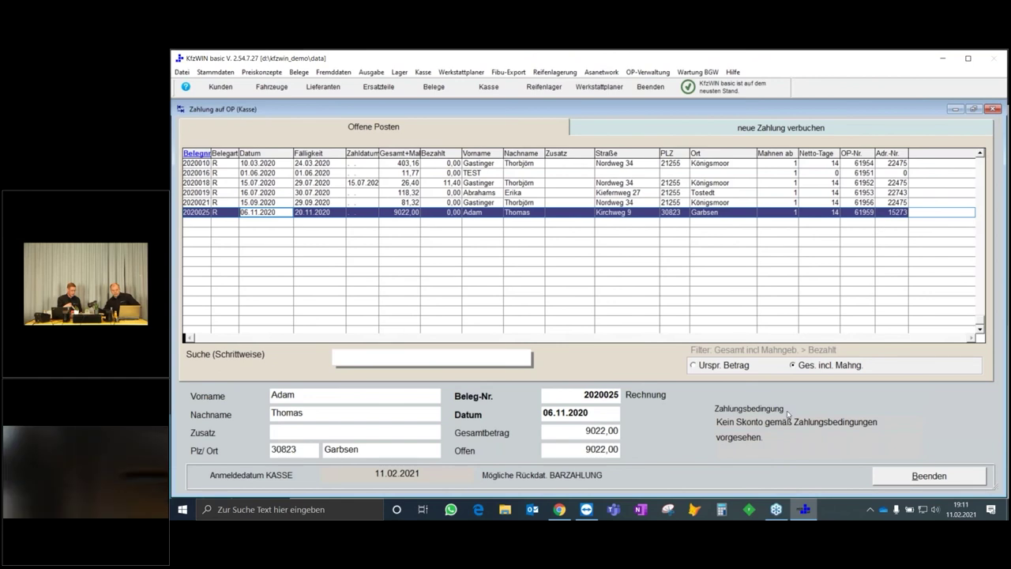
click(931, 478)
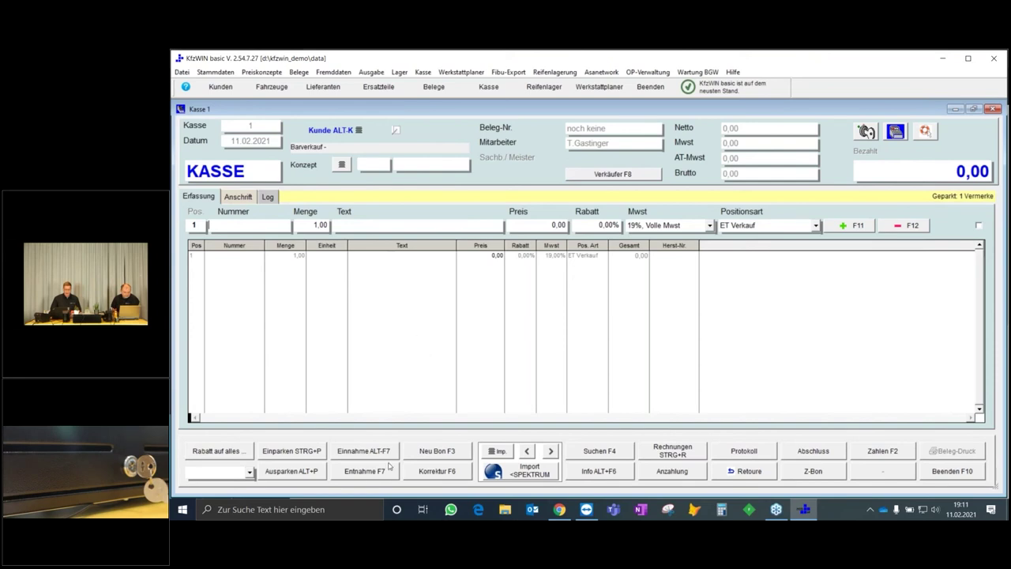
Enter a cash withdrawal of 55,00 EURO with the text block Tanken, found by searching for "tan".
click(357, 476)
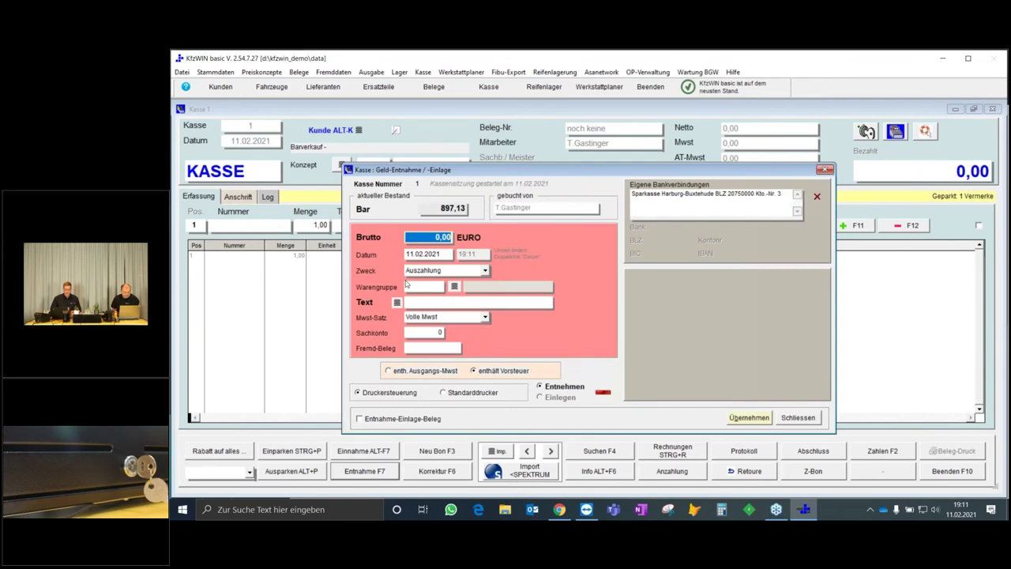
text(55,00)
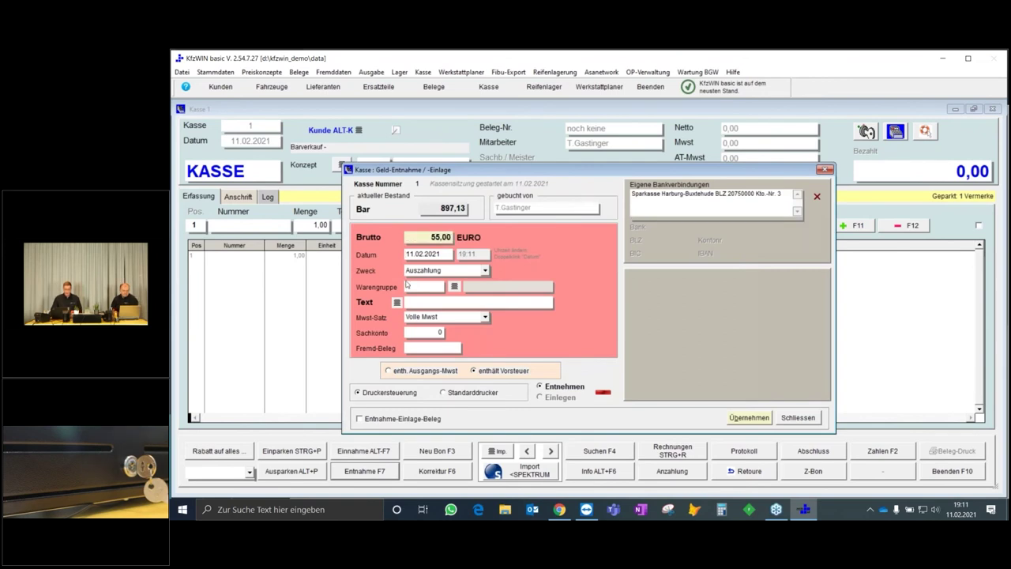
click(396, 303)
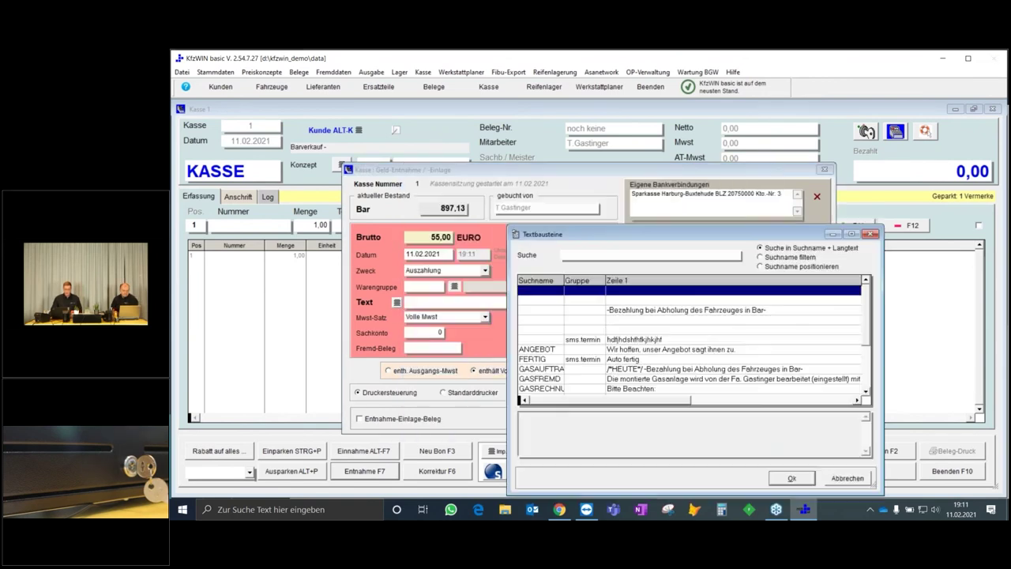
text(tan)
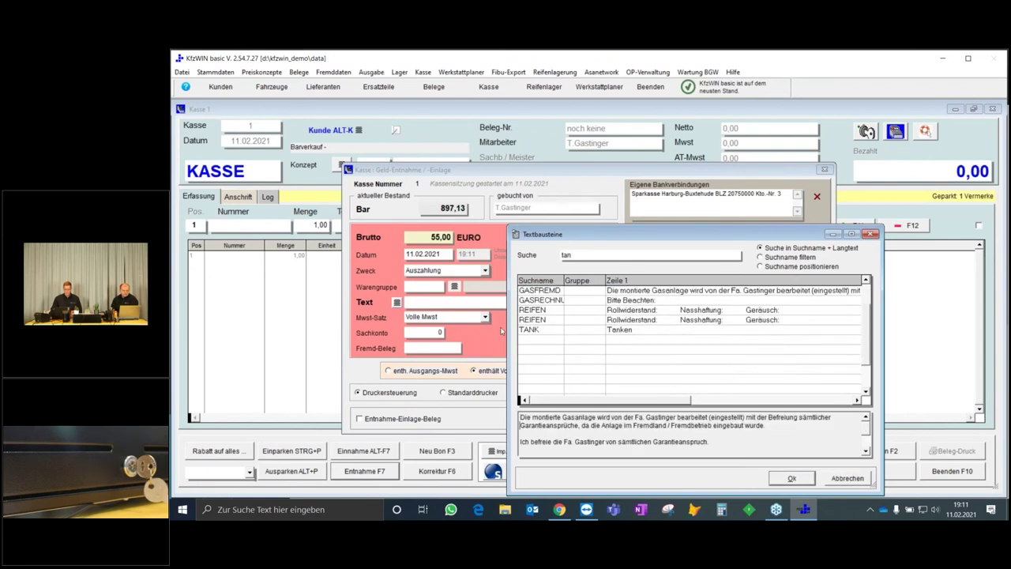
double_click(588, 330)
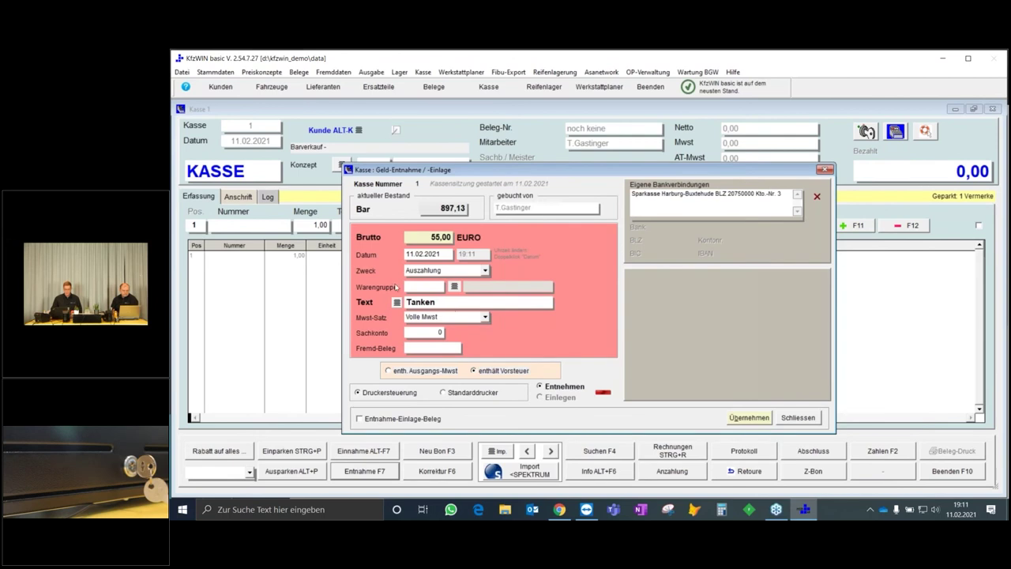
View the Warengruppe list without choosing an entry, then book the cash withdrawal and close its form.
click(455, 286)
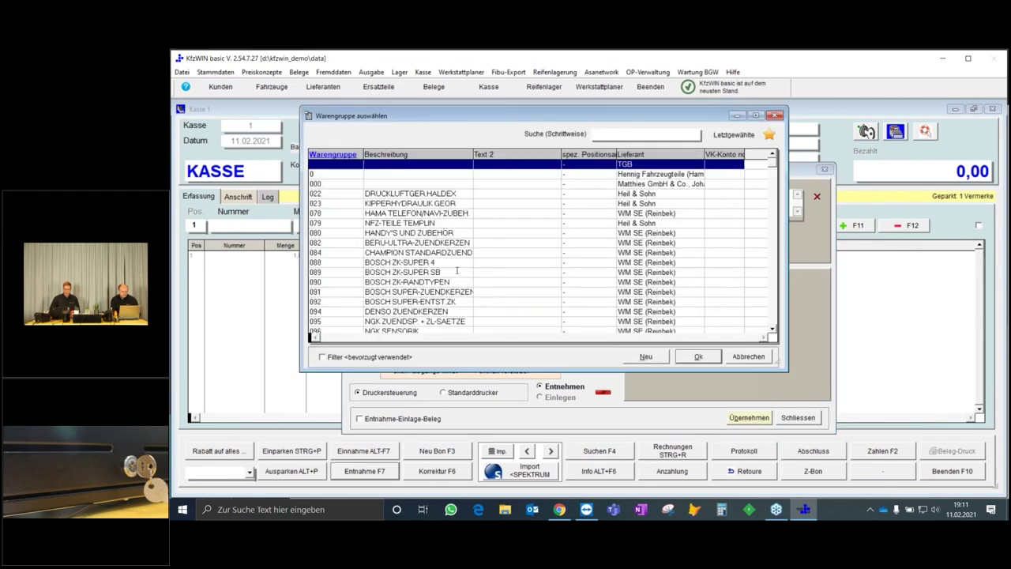
click(765, 357)
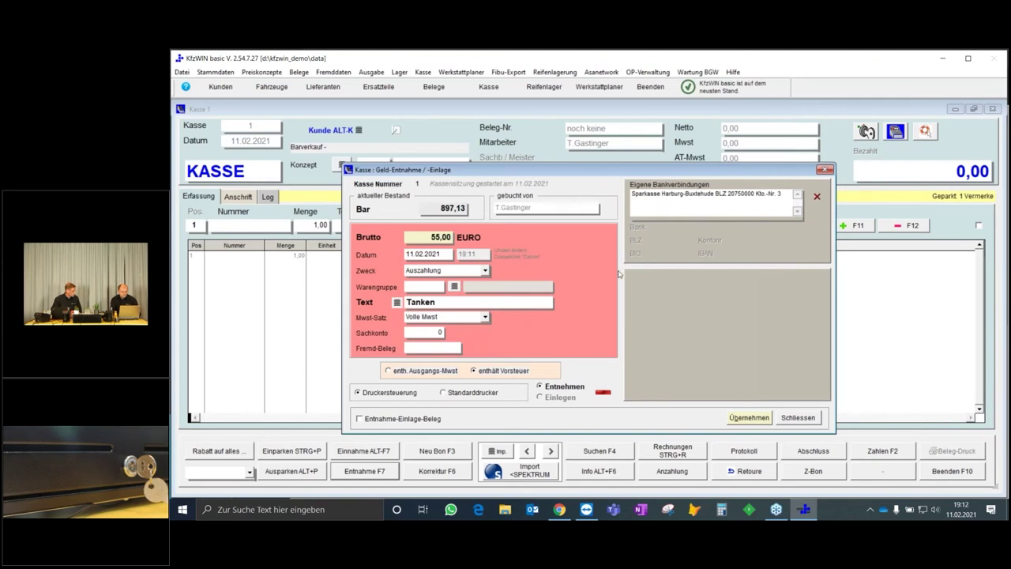
click(749, 420)
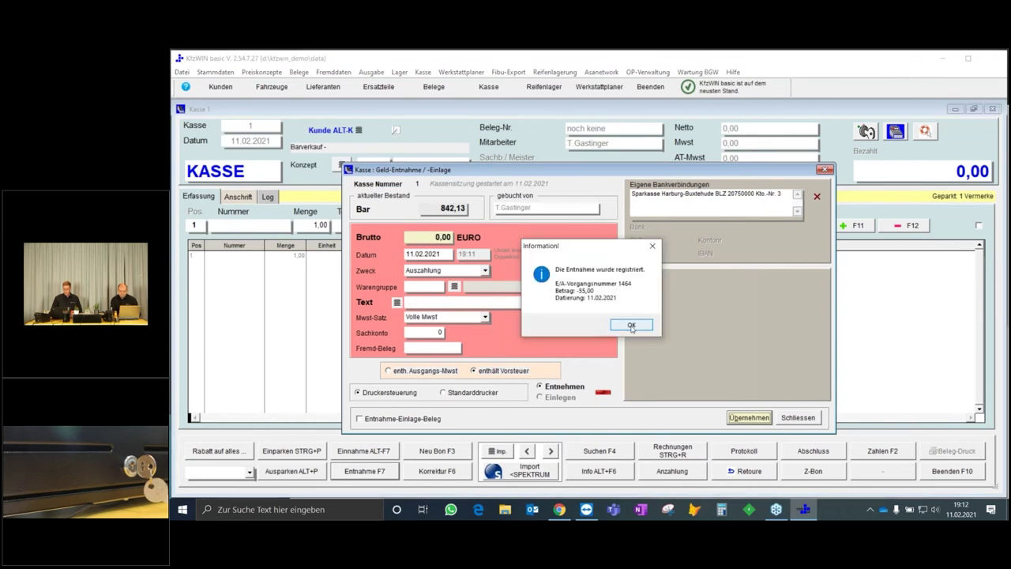
click(632, 326)
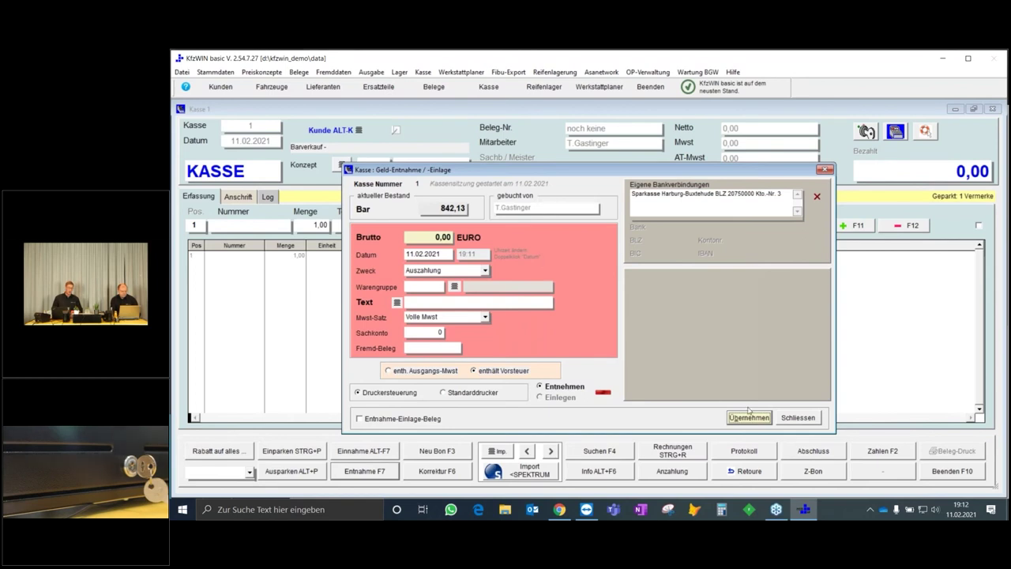
click(796, 416)
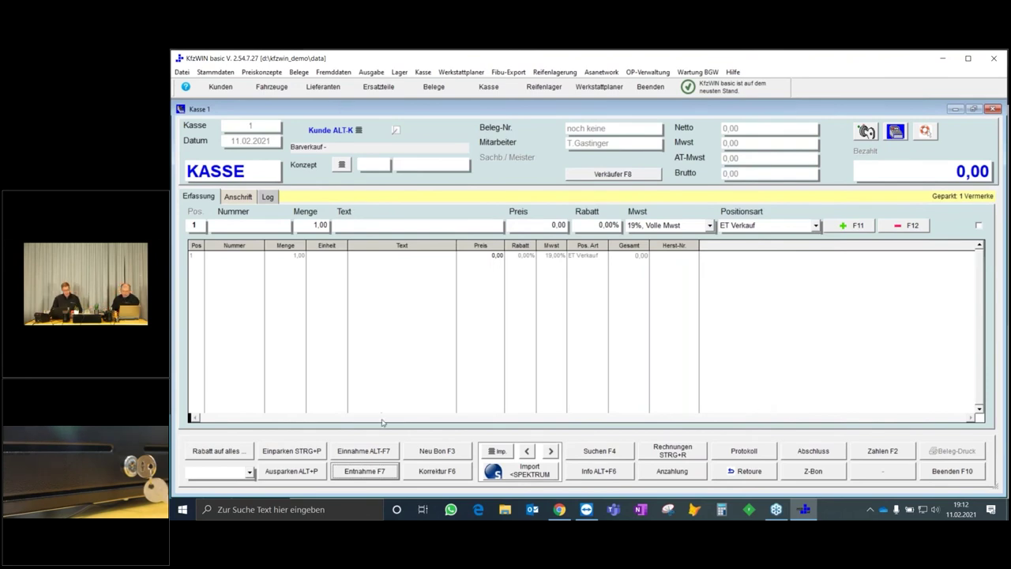
View the cash deposit form without entering anything, and end Kasse 1 with the option Beenden / Freigeben.
click(384, 453)
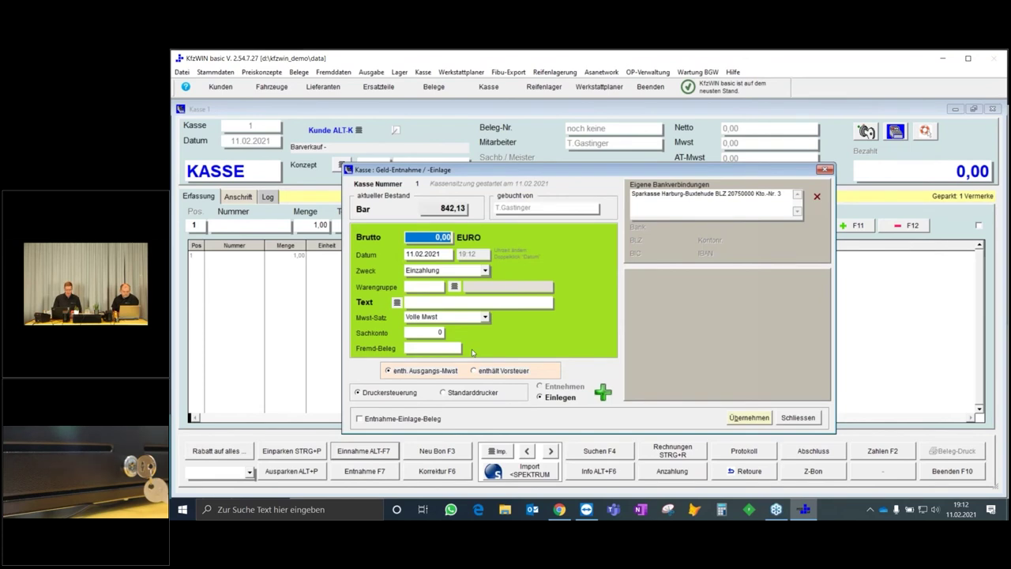
click(804, 420)
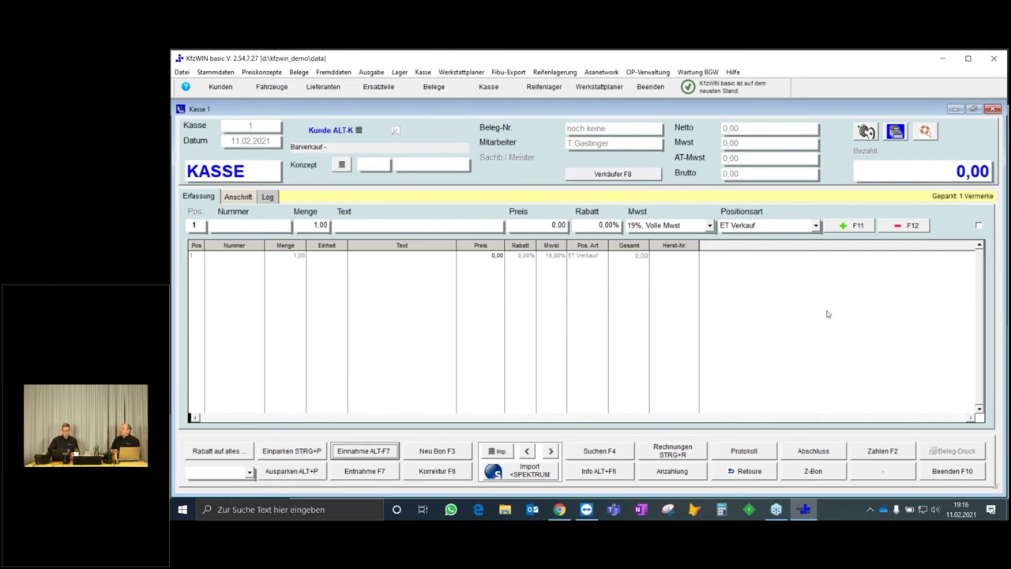
click(957, 463)
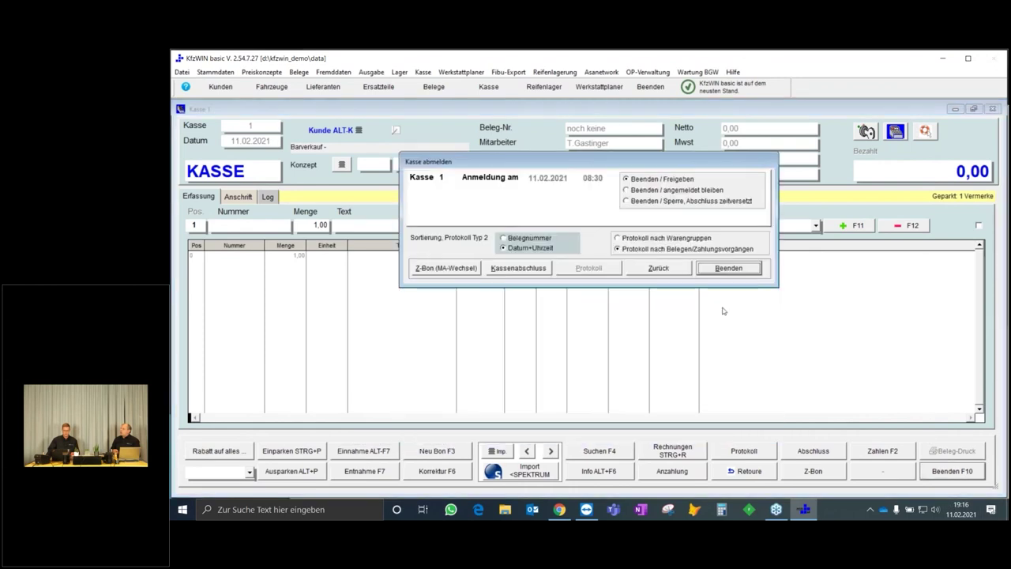
click(727, 267)
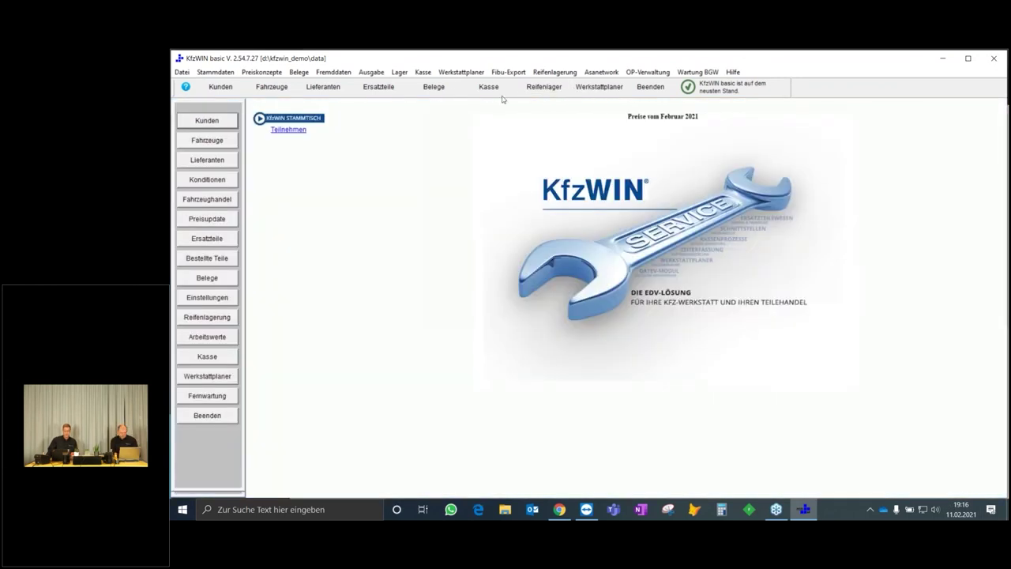
In the Unbar-Zahlarten settings, set Bankomat to nicht im Kassenprotokoll, switch it back to im Kassenprotokoll, and close the settings.
click(423, 72)
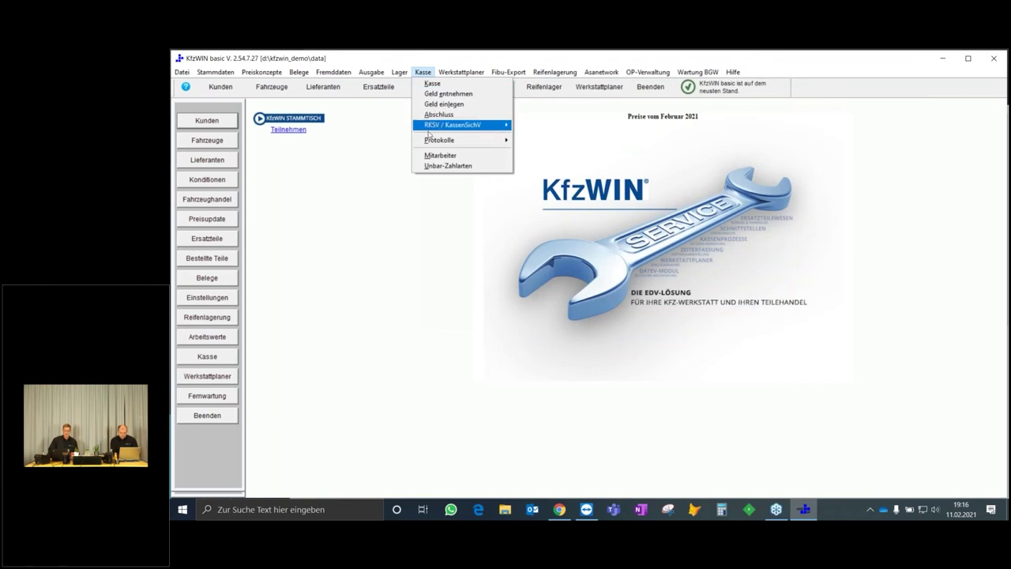
click(479, 166)
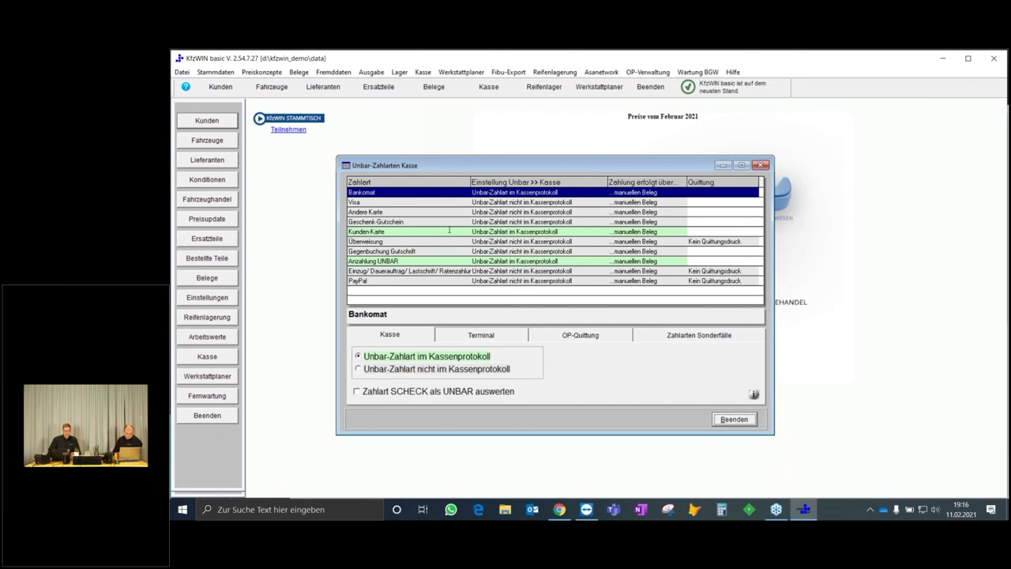
click(408, 370)
click(379, 359)
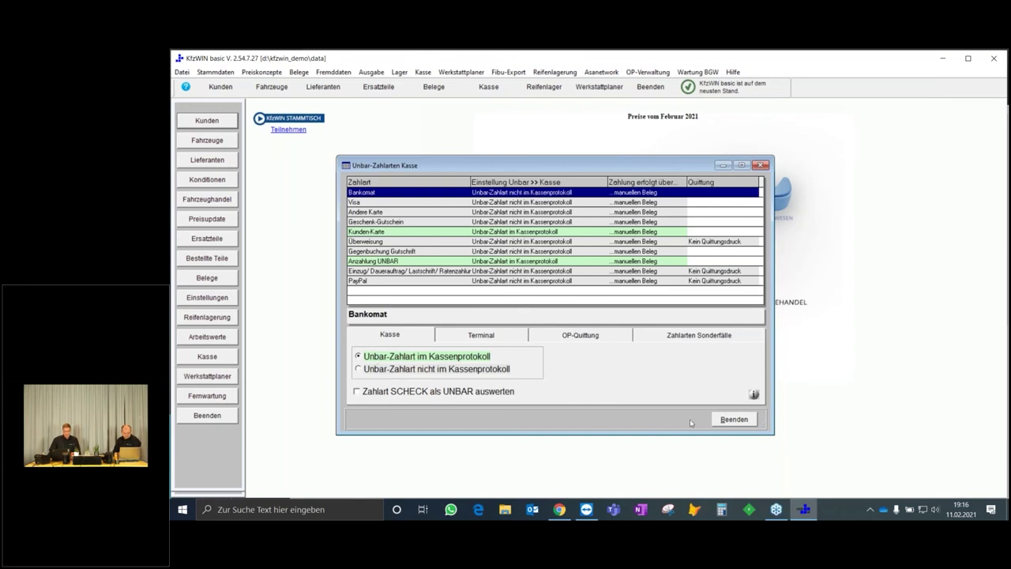
click(721, 419)
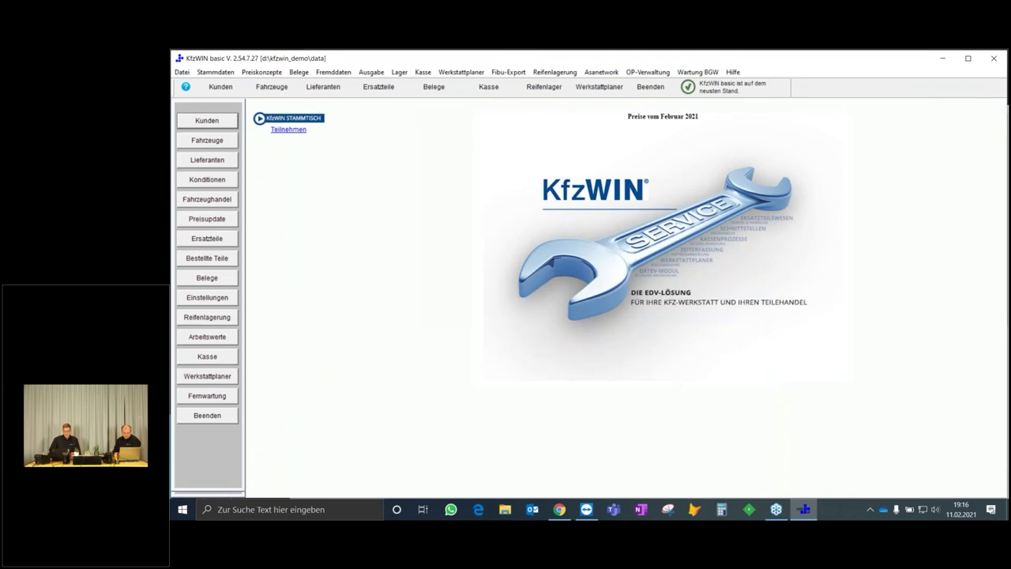